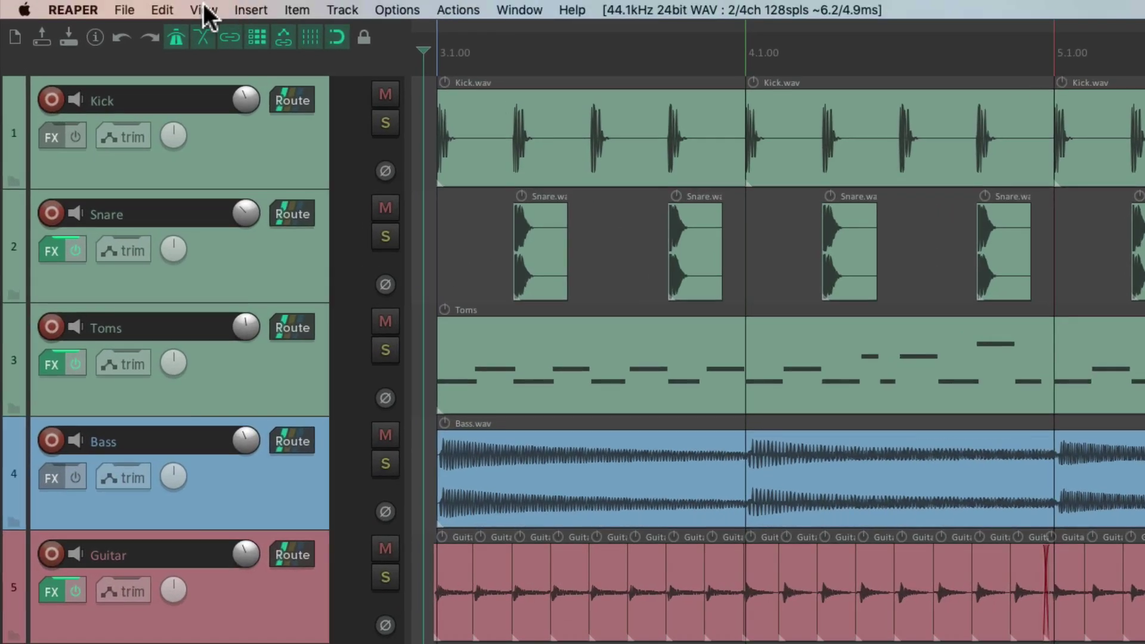
# Browse the View menu, then open and close the Region/Marker Manager twice
pyautogui.click(206, 14)
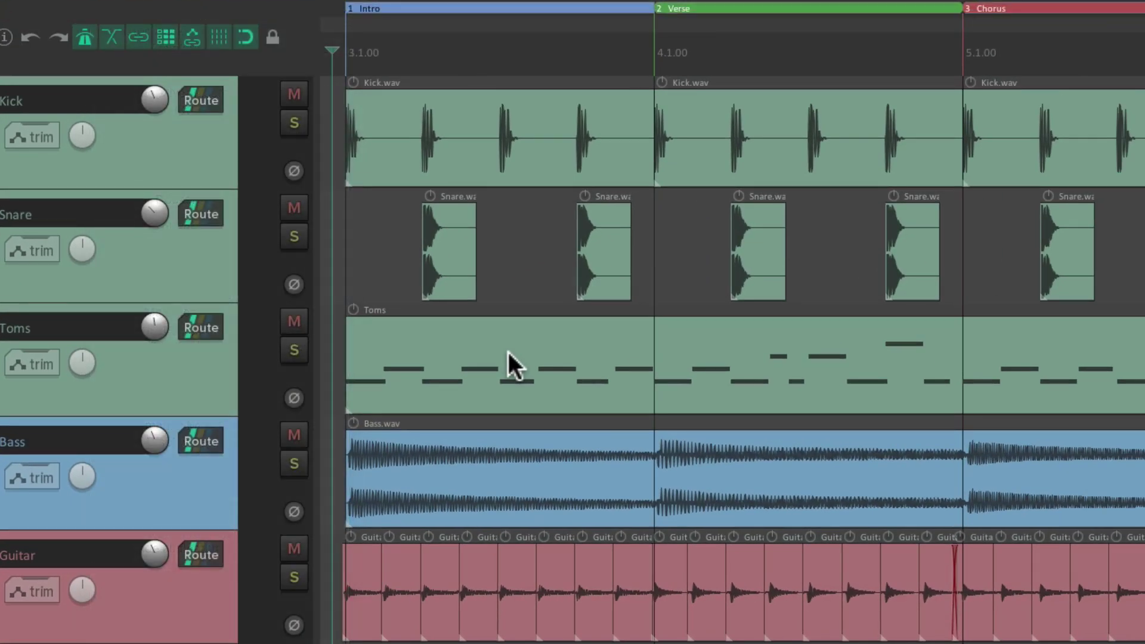
pyautogui.press('alt+shift+super+r')
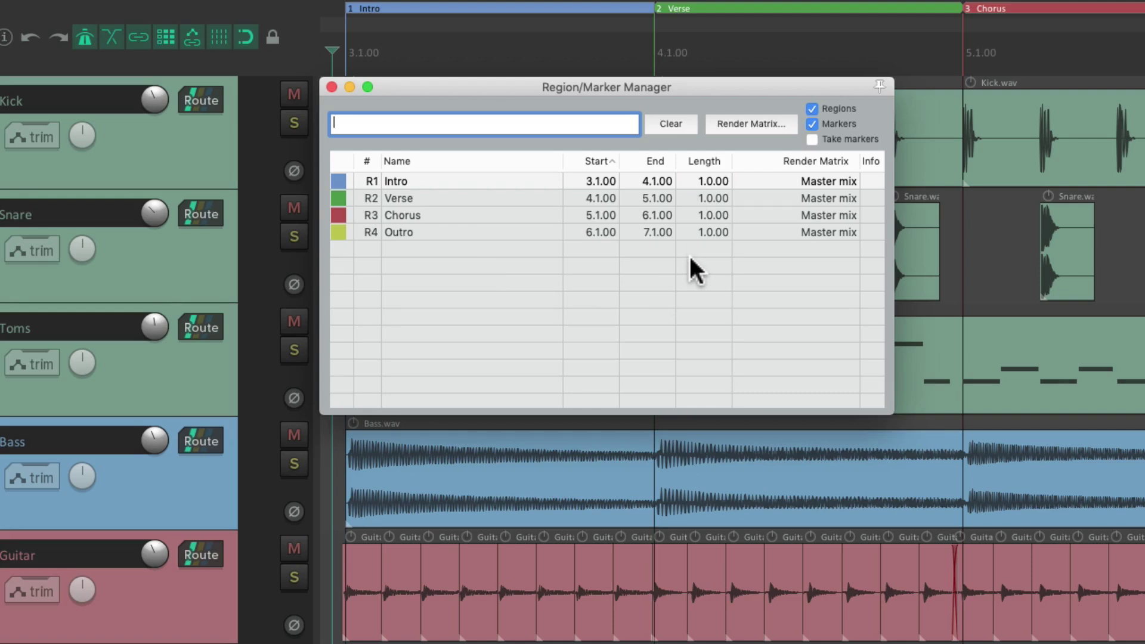
pyautogui.press('Escape')
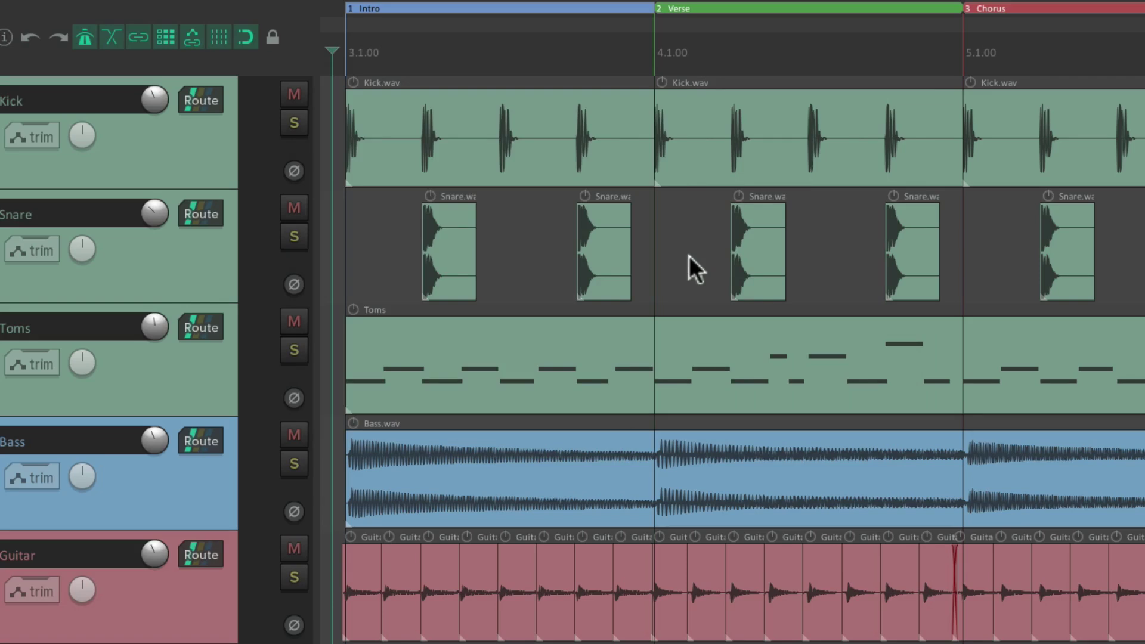
pyautogui.press('super+alt+r')
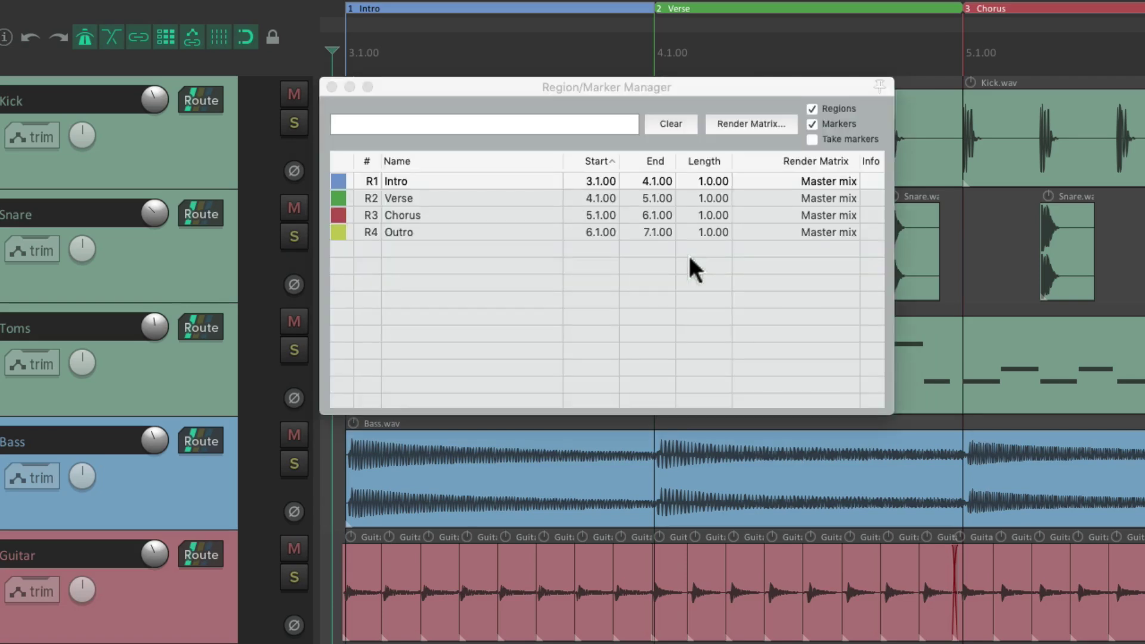
pyautogui.press('super+alt+r')
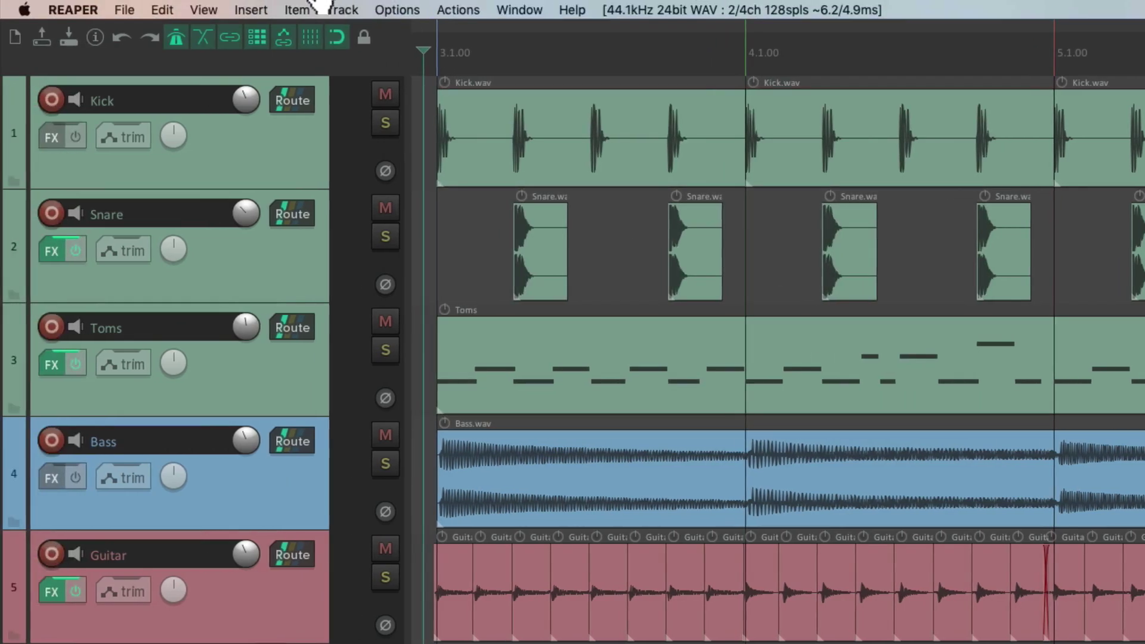
# Open and close the FX browser for the master track, then for the Snare track
pyautogui.click(201, 12)
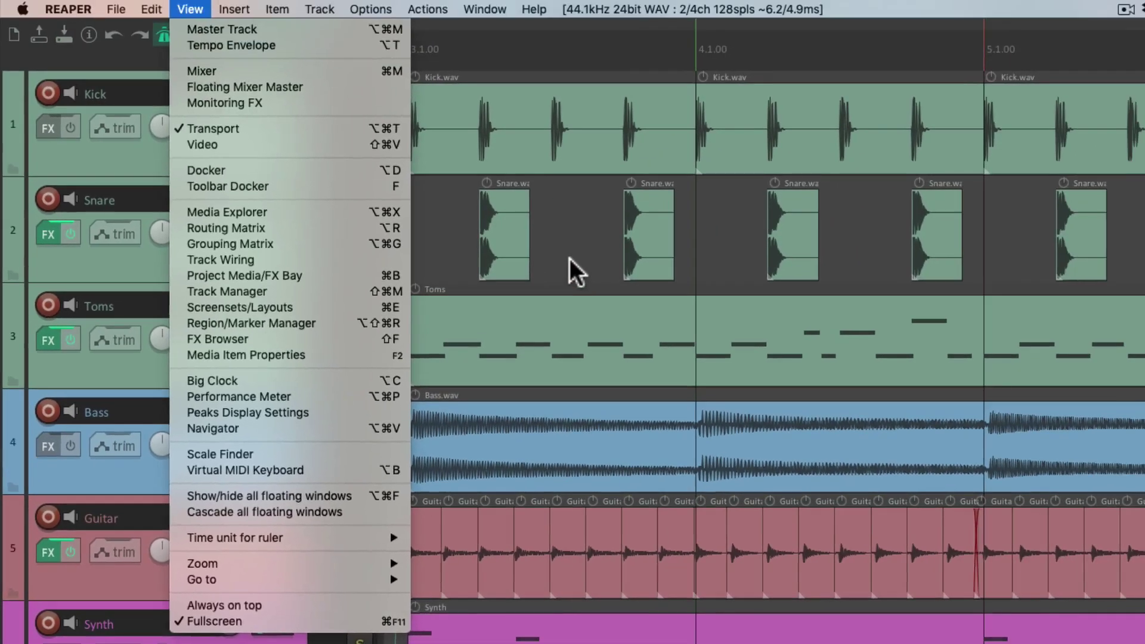
pyautogui.click(732, 165)
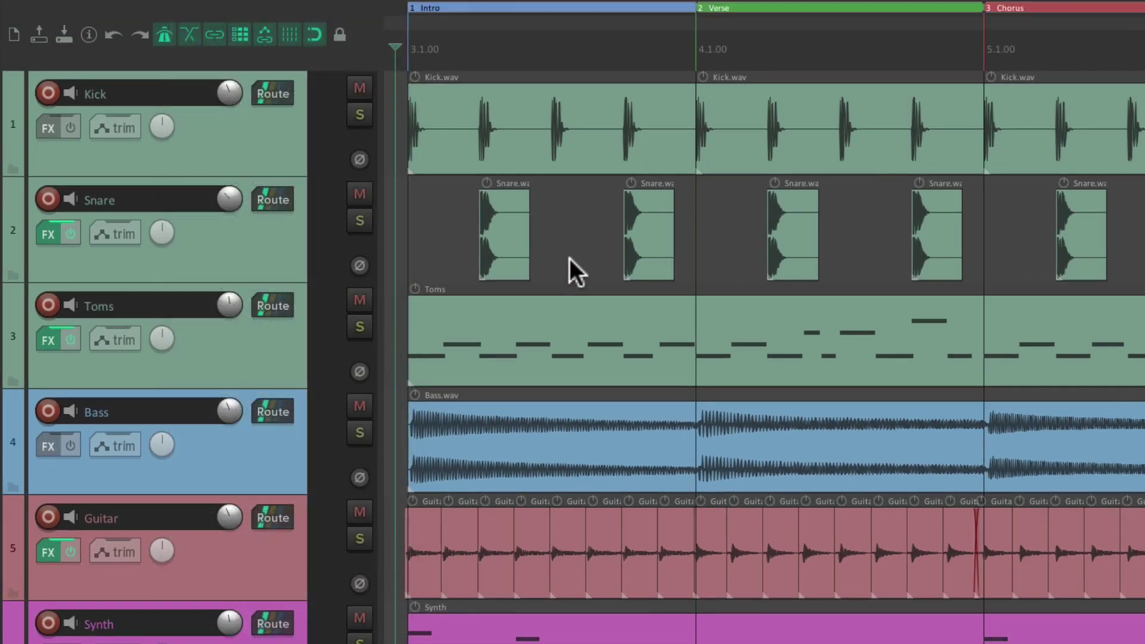
pyautogui.hotkey('shift', 'f')
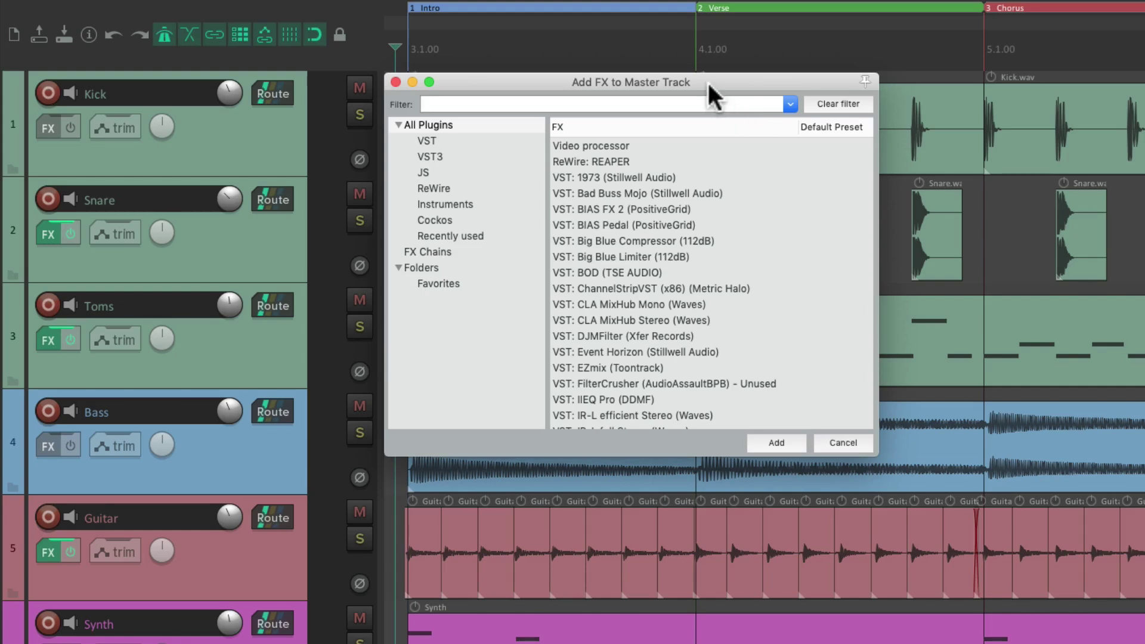
pyautogui.press('Escape')
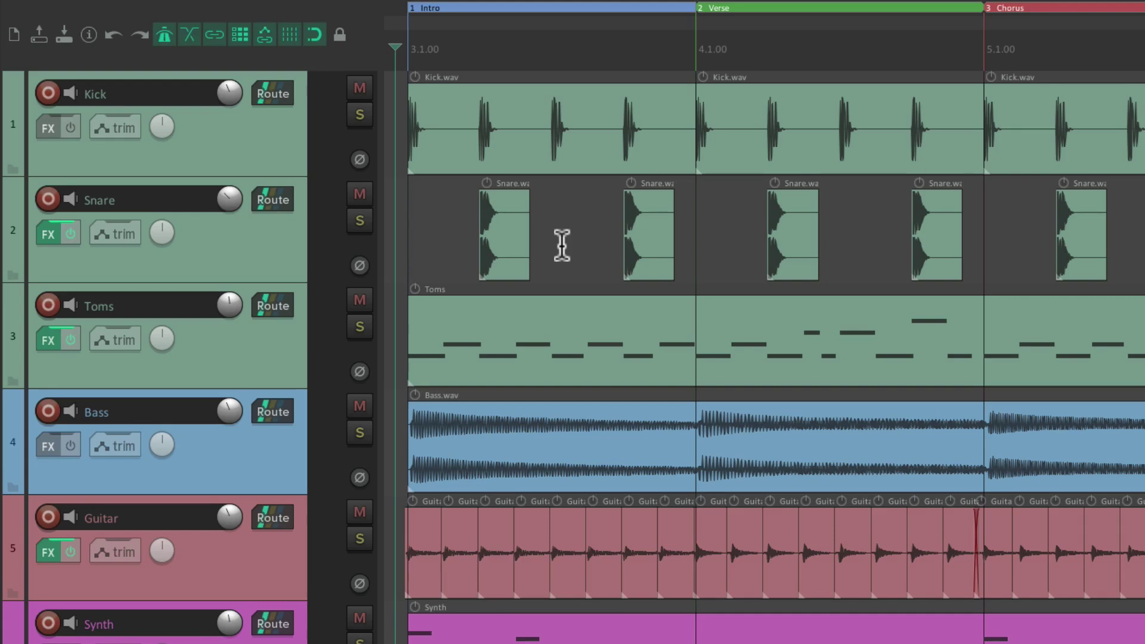
pyautogui.click(274, 245)
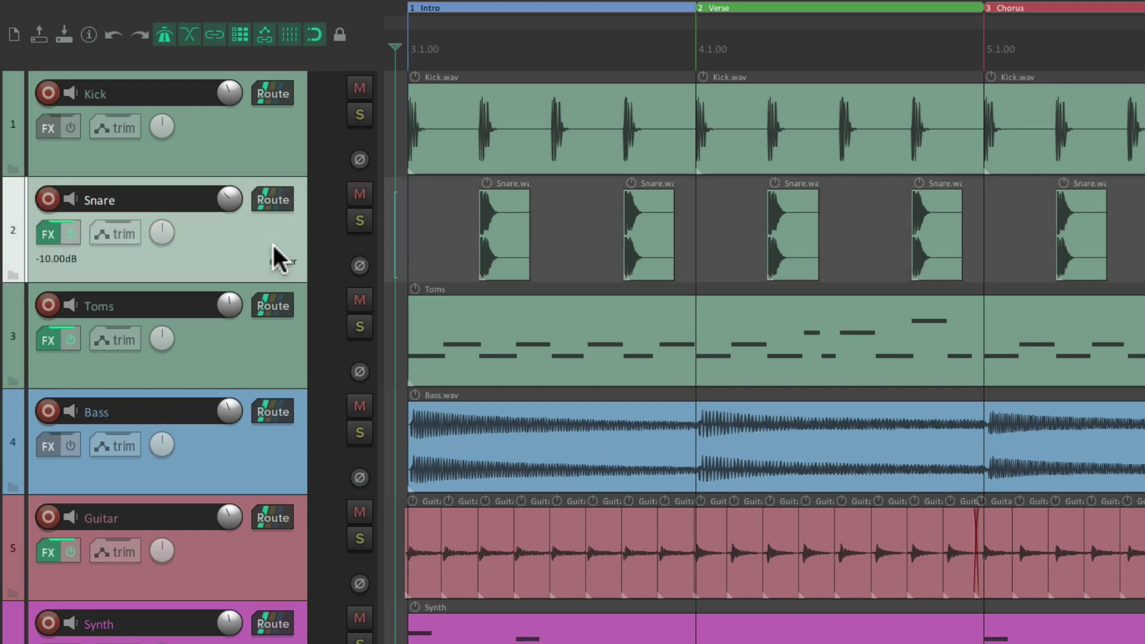
pyautogui.press('f')
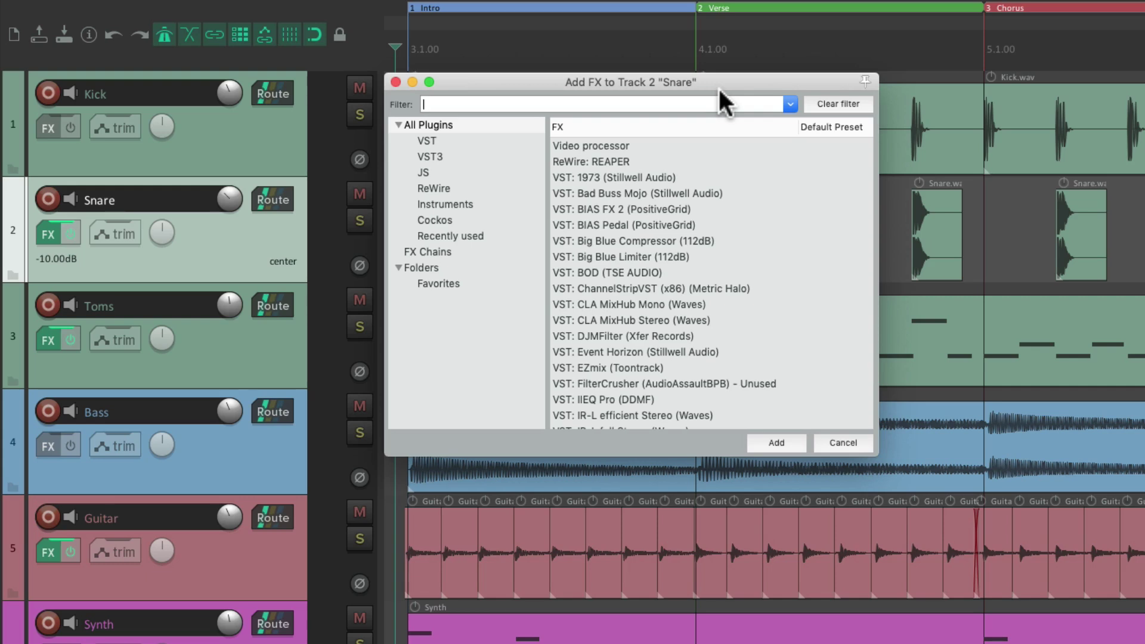
pyautogui.press('Escape')
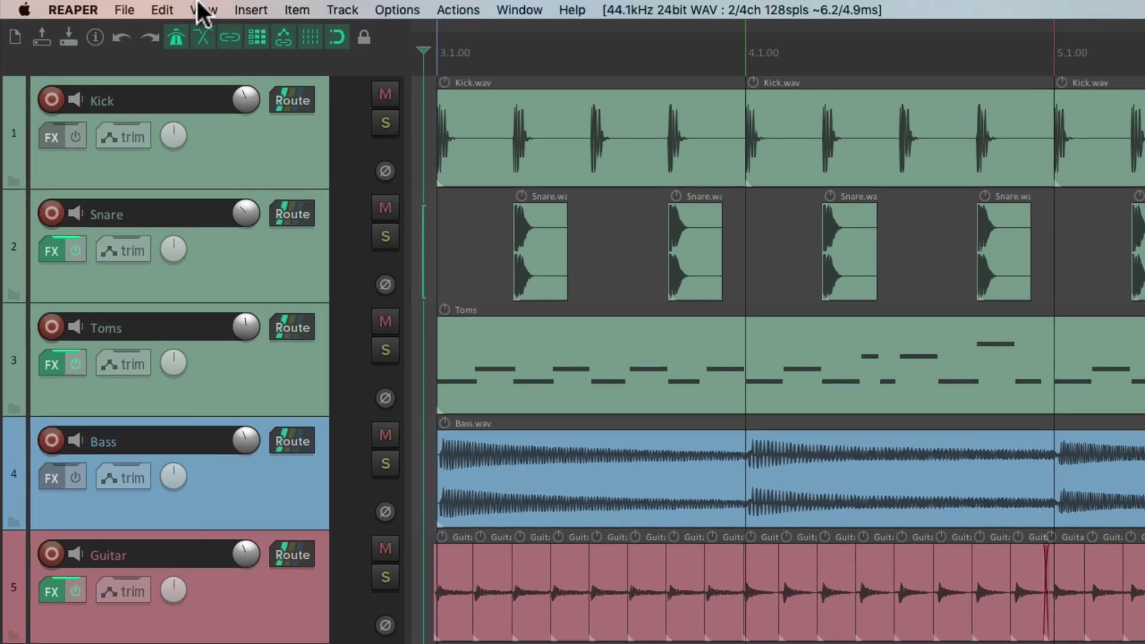
# Inspect item properties of the first Intro Kick.wav, then of Kick plus two Snare items
pyautogui.click(203, 7)
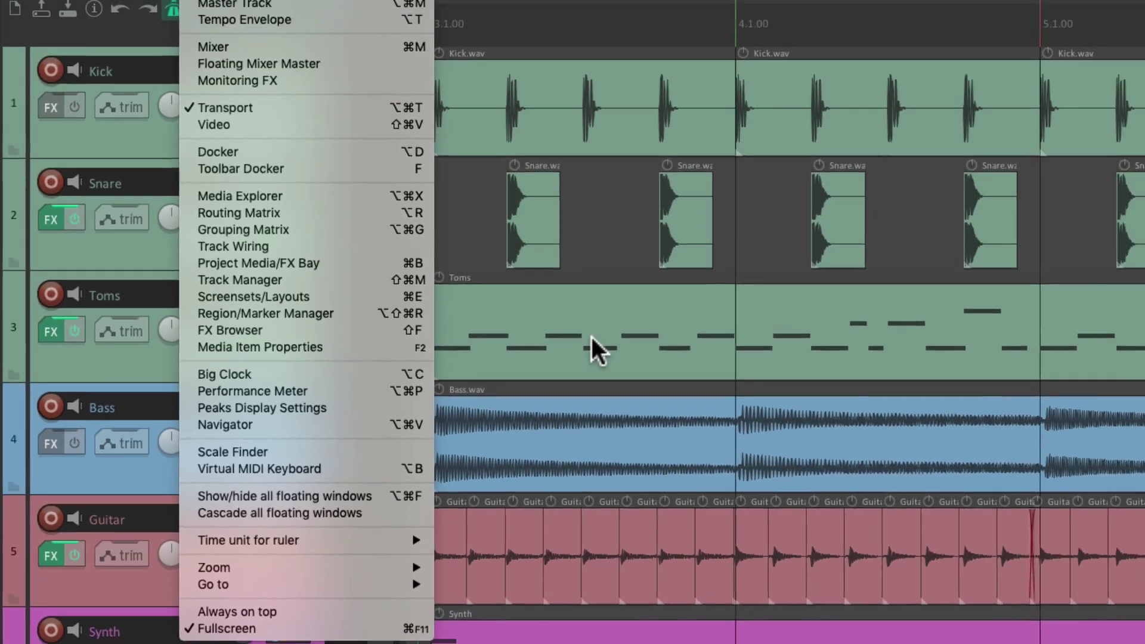
pyautogui.click(719, 304)
pyautogui.click(578, 97)
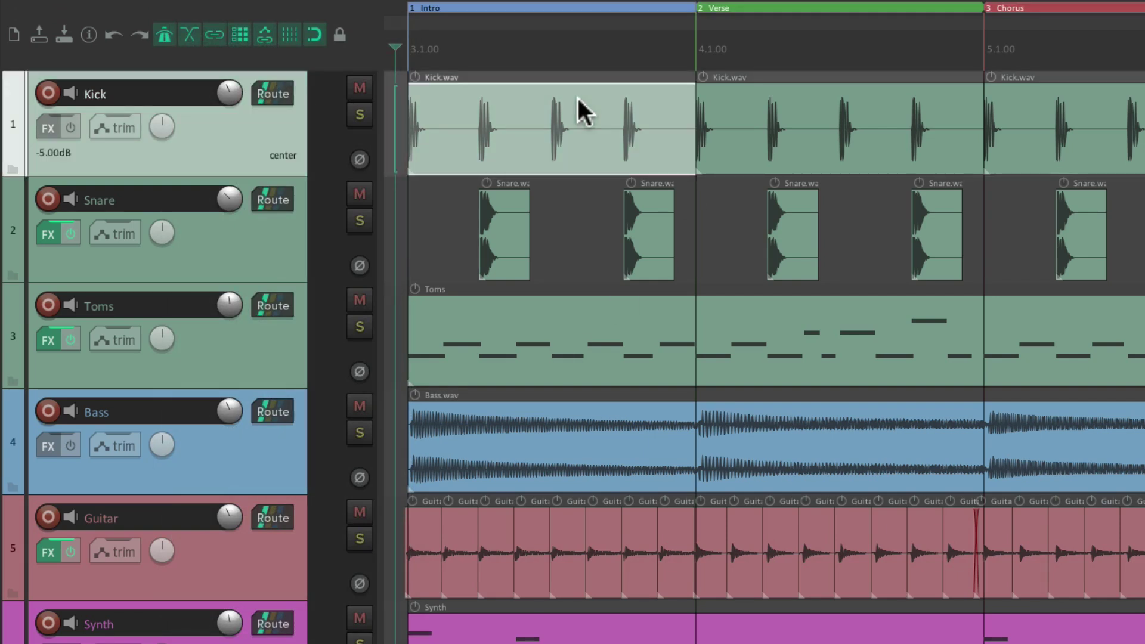
pyautogui.doubleClick(577, 98)
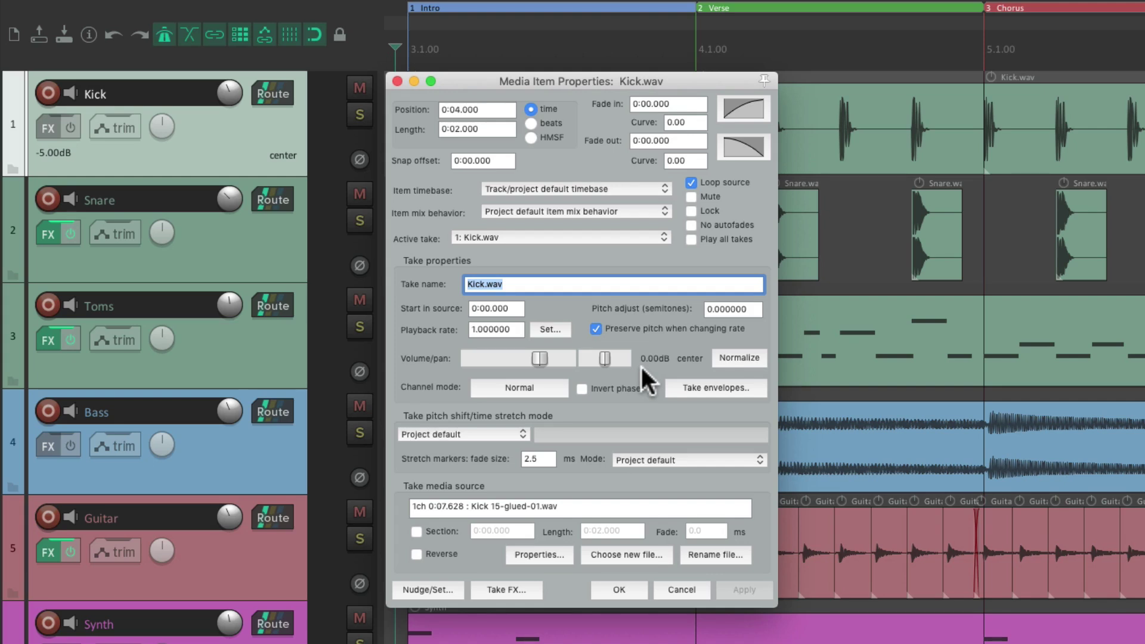
pyautogui.press('Escape')
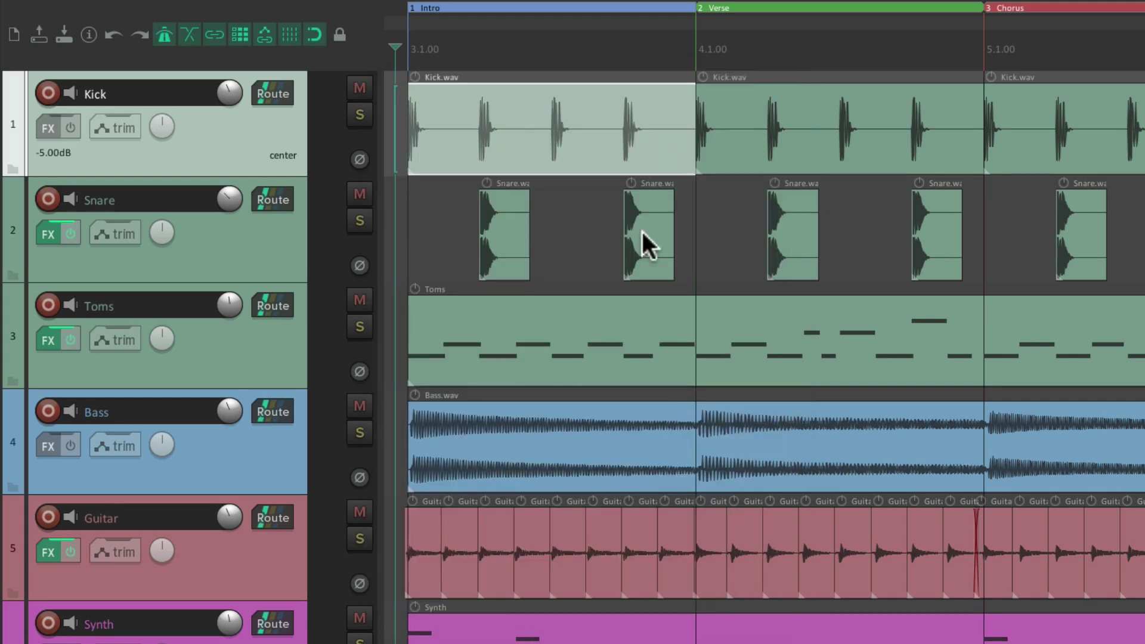
pyautogui.moveTo(456, 106); pyautogui.dragTo(670, 276)
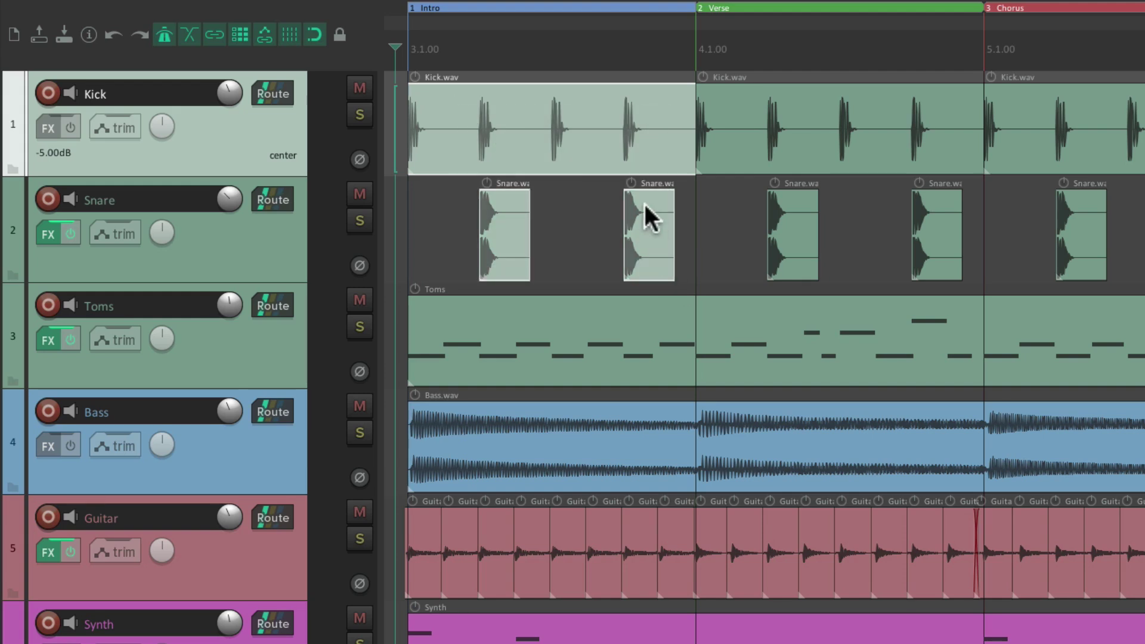
pyautogui.press('F2')
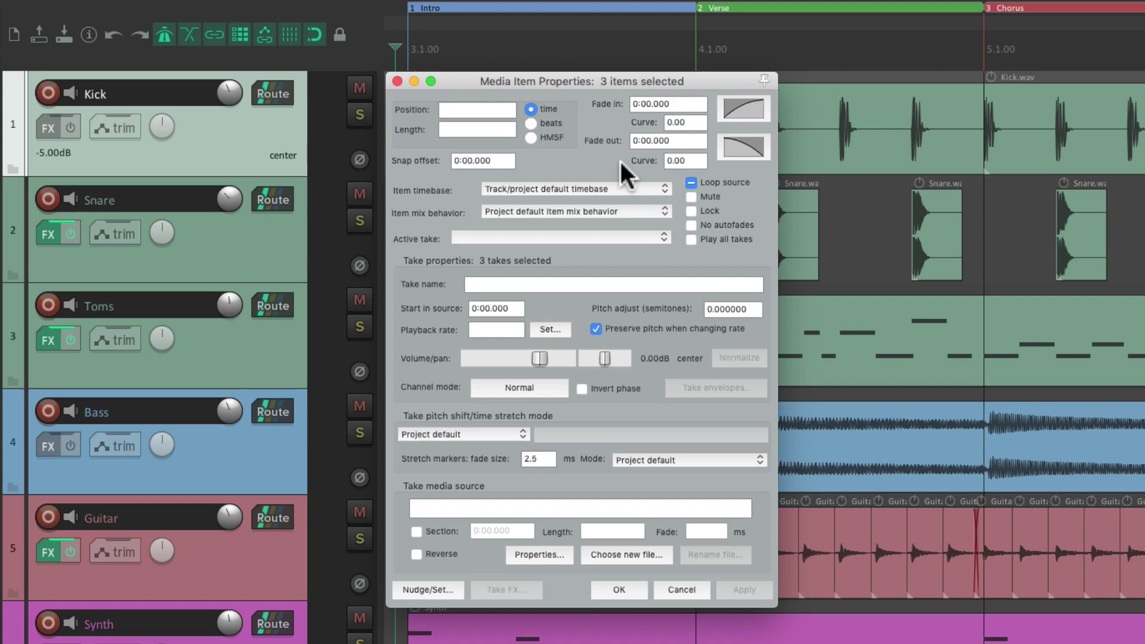
pyautogui.press('Escape')
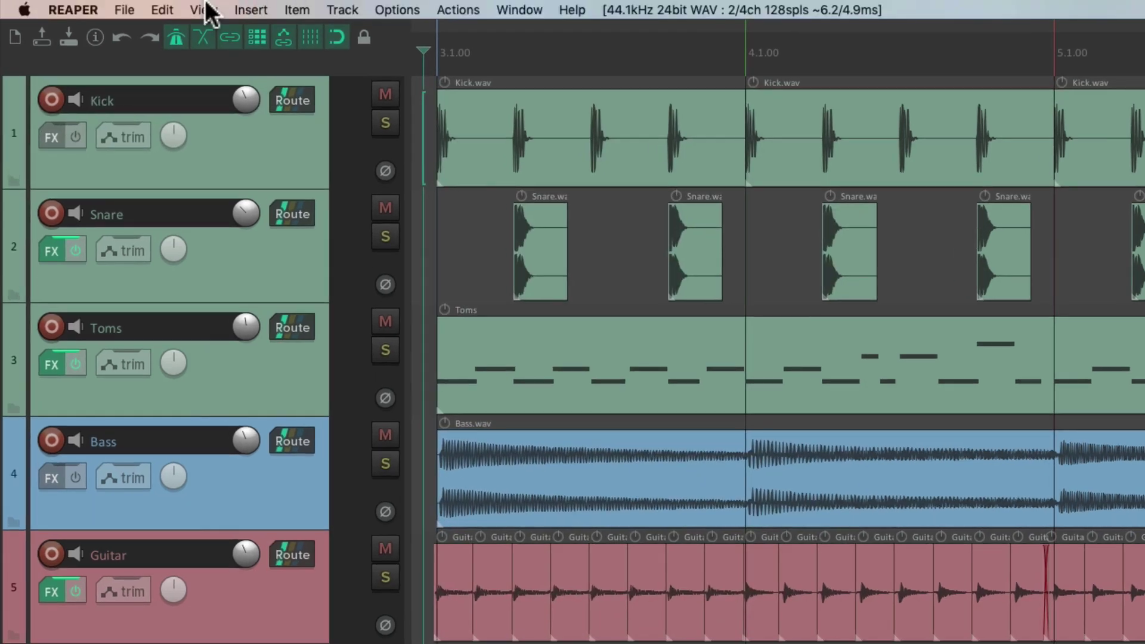
# Show the Big Clock, float it over the left of the tracks, hide it, reopen View
pyautogui.click(205, 5)
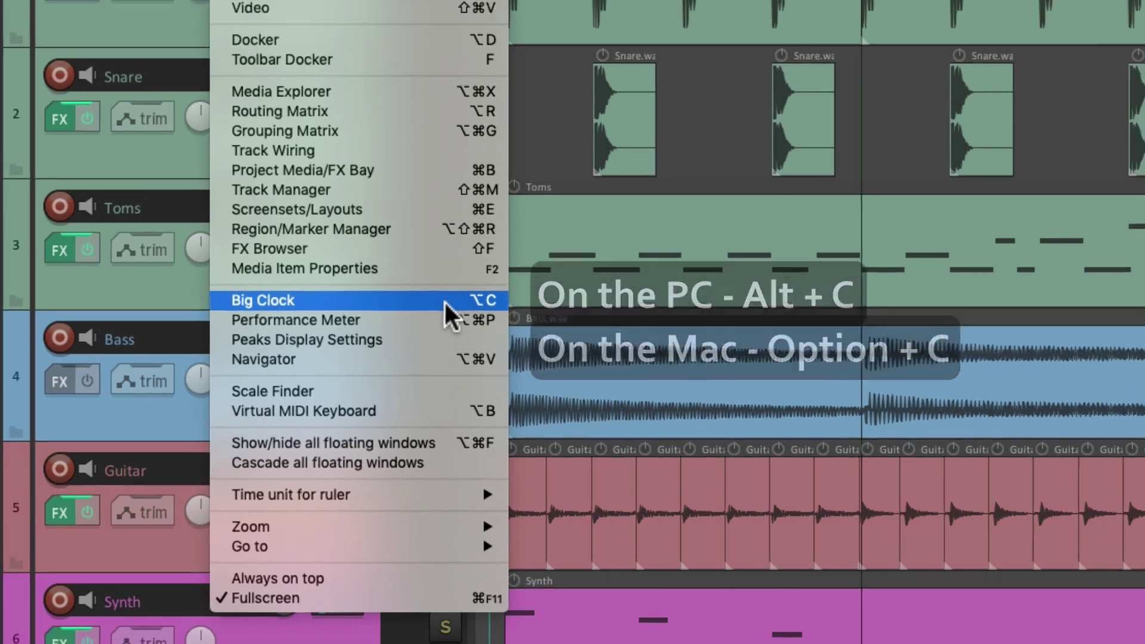
pyautogui.click(730, 248)
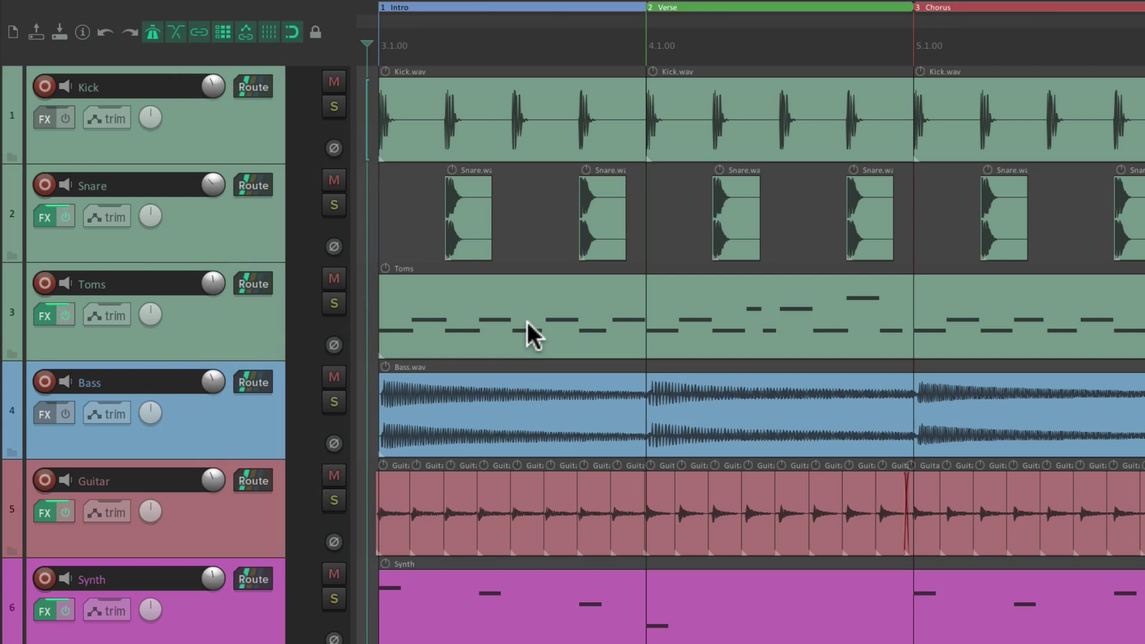
pyautogui.hotkey('alt', 'c')
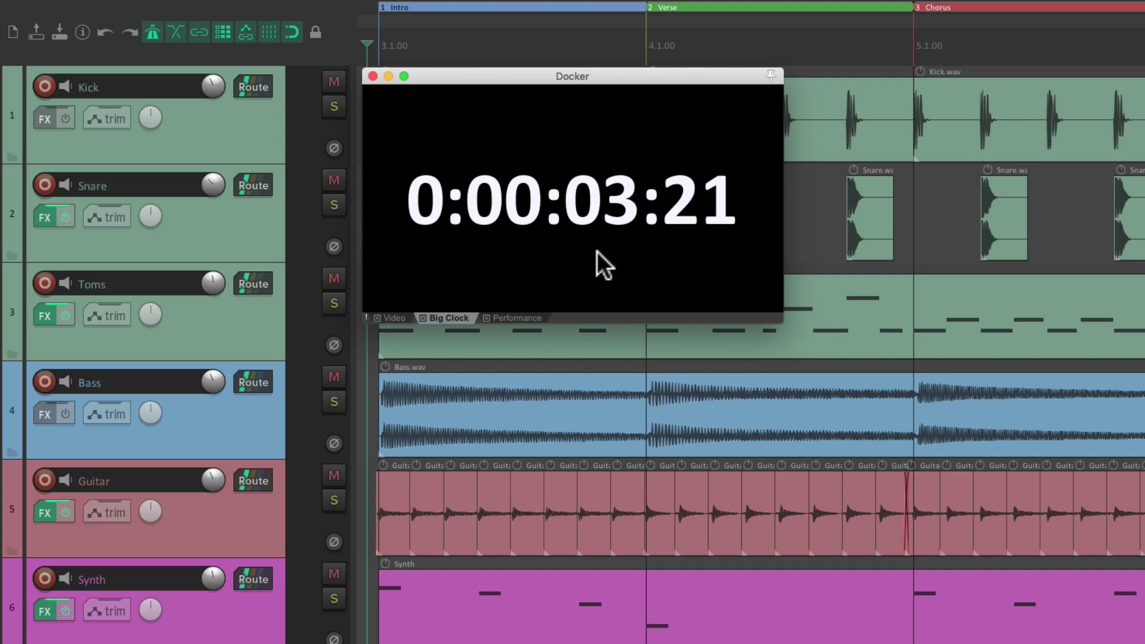
pyautogui.moveTo(454, 319); pyautogui.dragTo(934, 309)
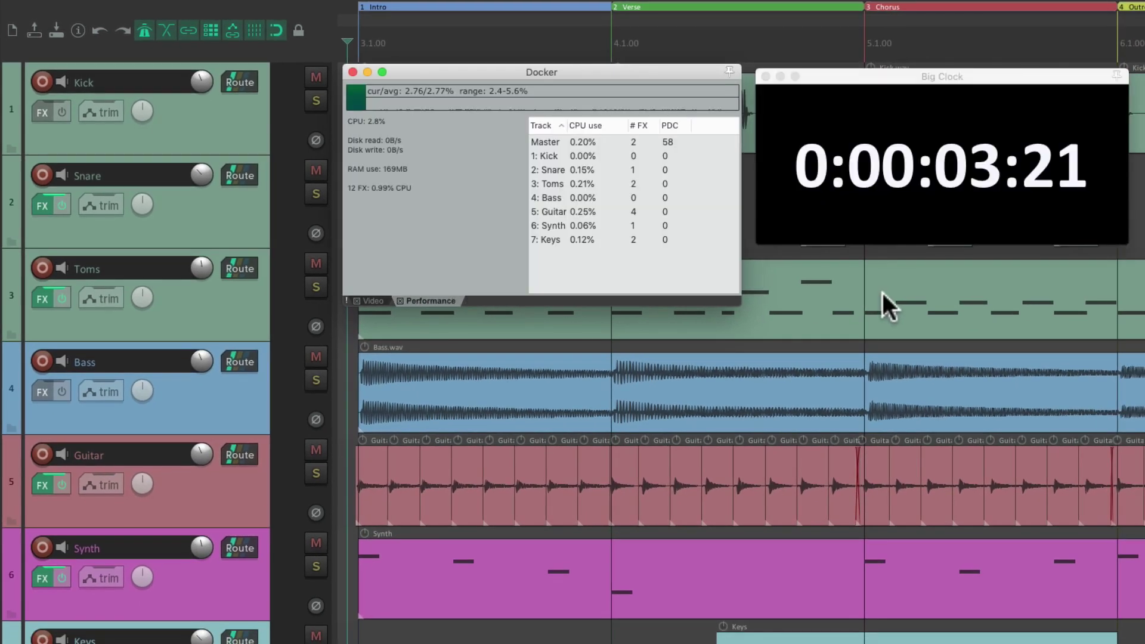
pyautogui.click(352, 72)
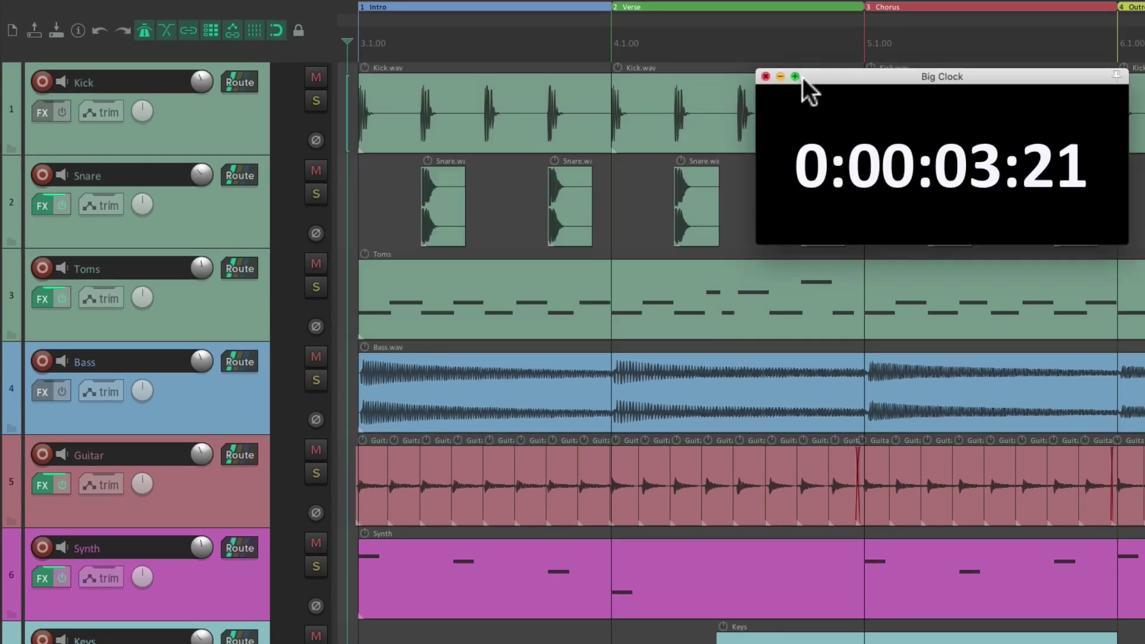
pyautogui.moveTo(803, 76); pyautogui.dragTo(414, 77)
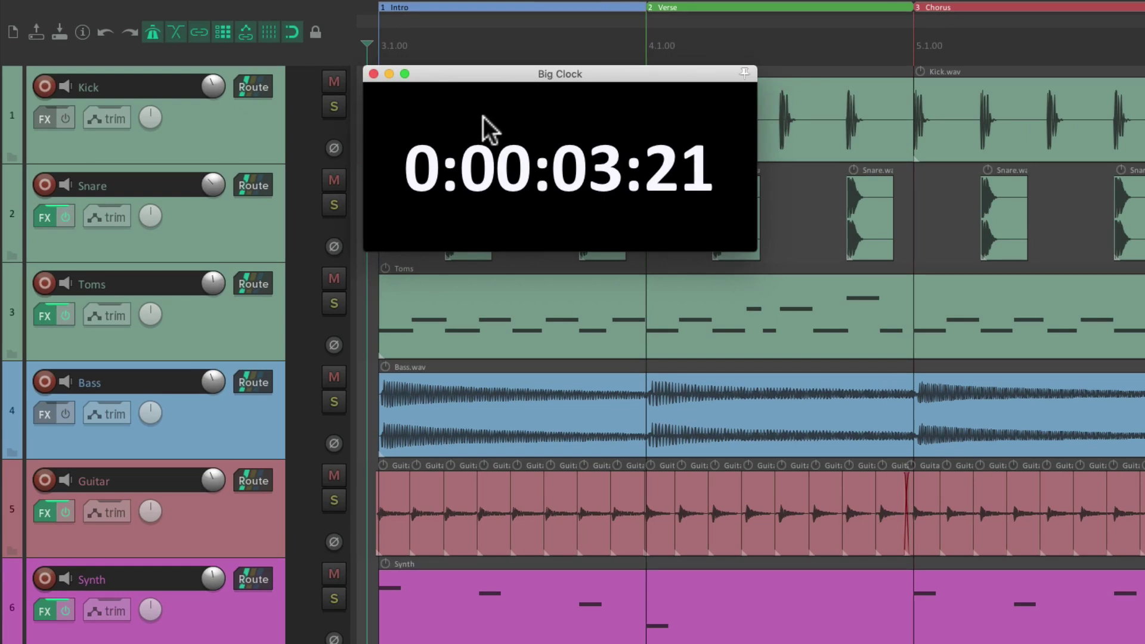
pyautogui.hotkey('alt', 'b')
pyautogui.hotkey('alt', 'b')
pyautogui.hotkey('alt', 'b')
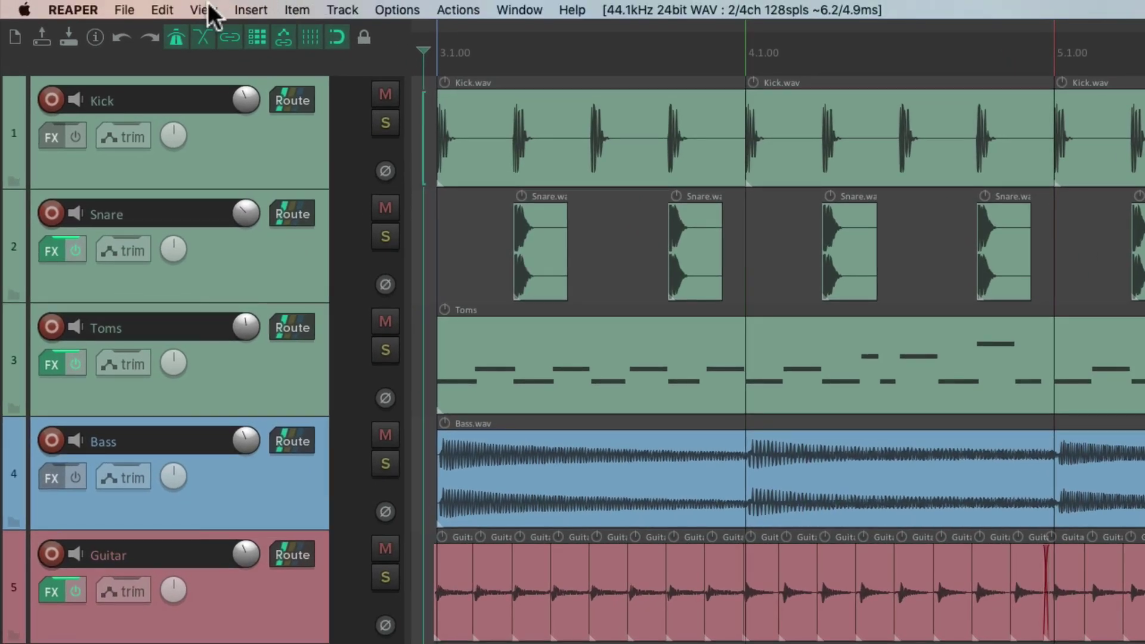
pyautogui.click(204, 10)
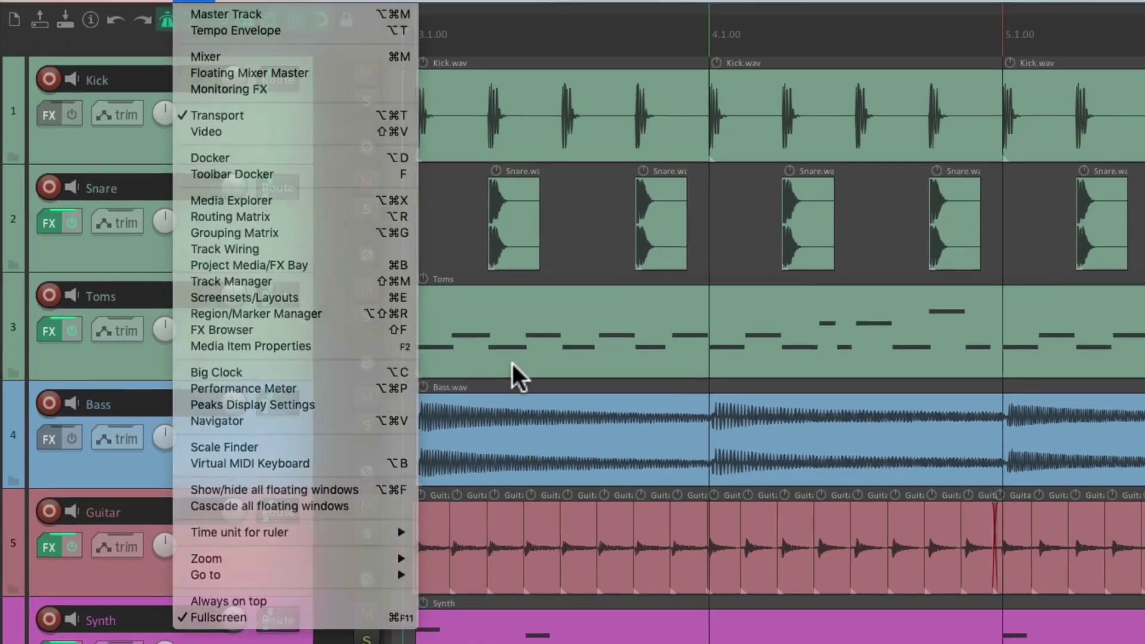
# Show the Performance Meter, drag its docker tab out to float, then hide it with Option+Command+P
pyautogui.click(531, 372)
pyautogui.press('alt+super+p')
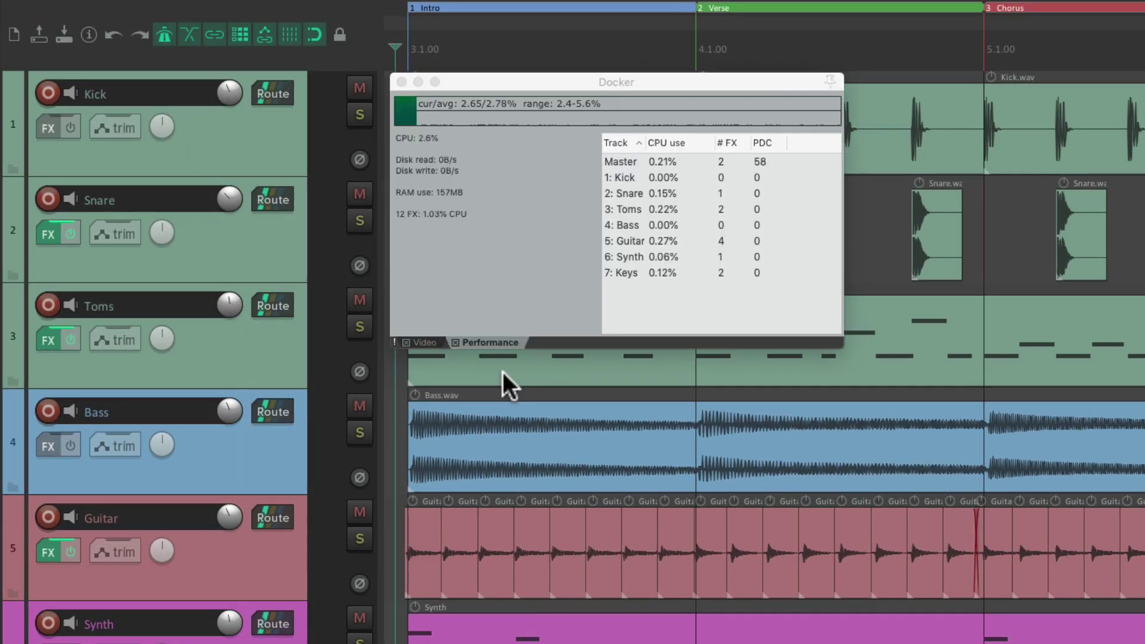
pyautogui.click(526, 287)
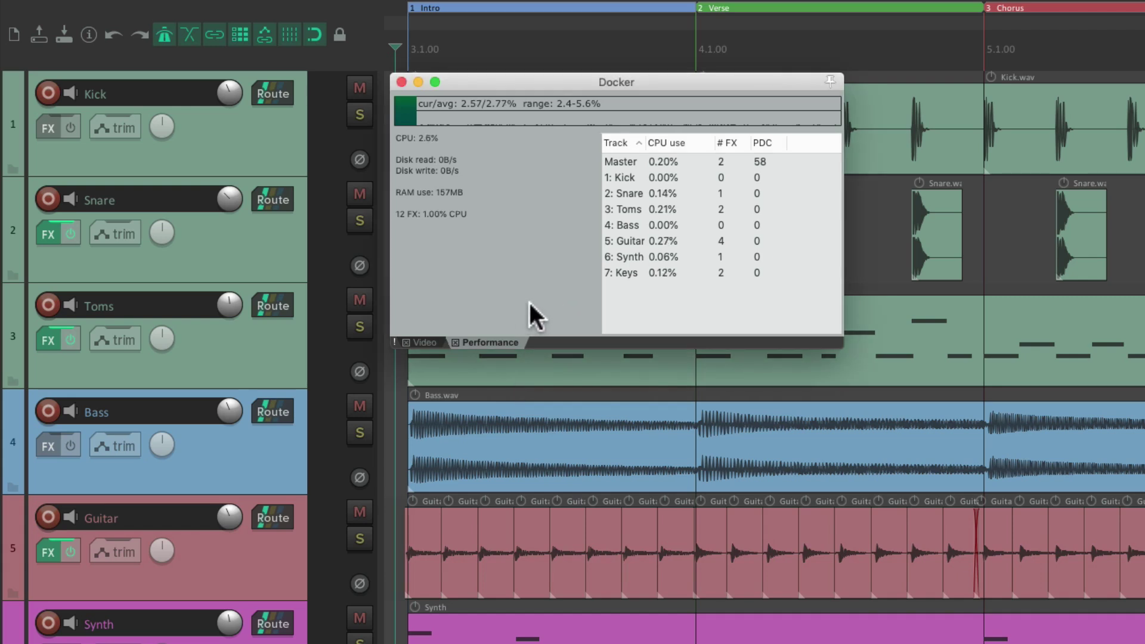
pyautogui.click(423, 342)
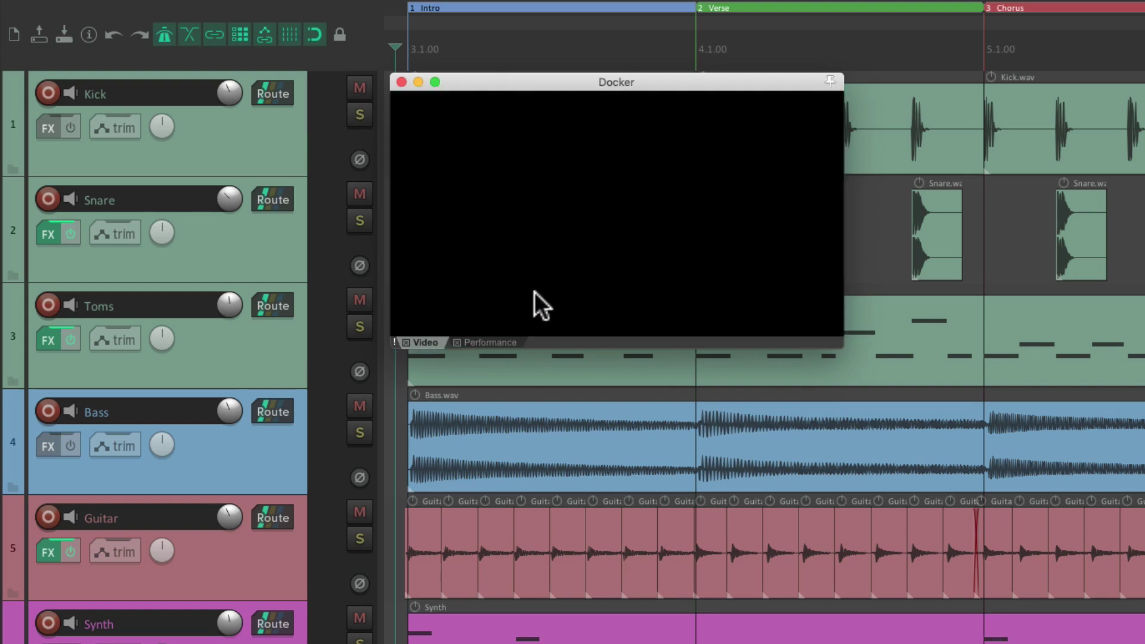
pyautogui.click(490, 342)
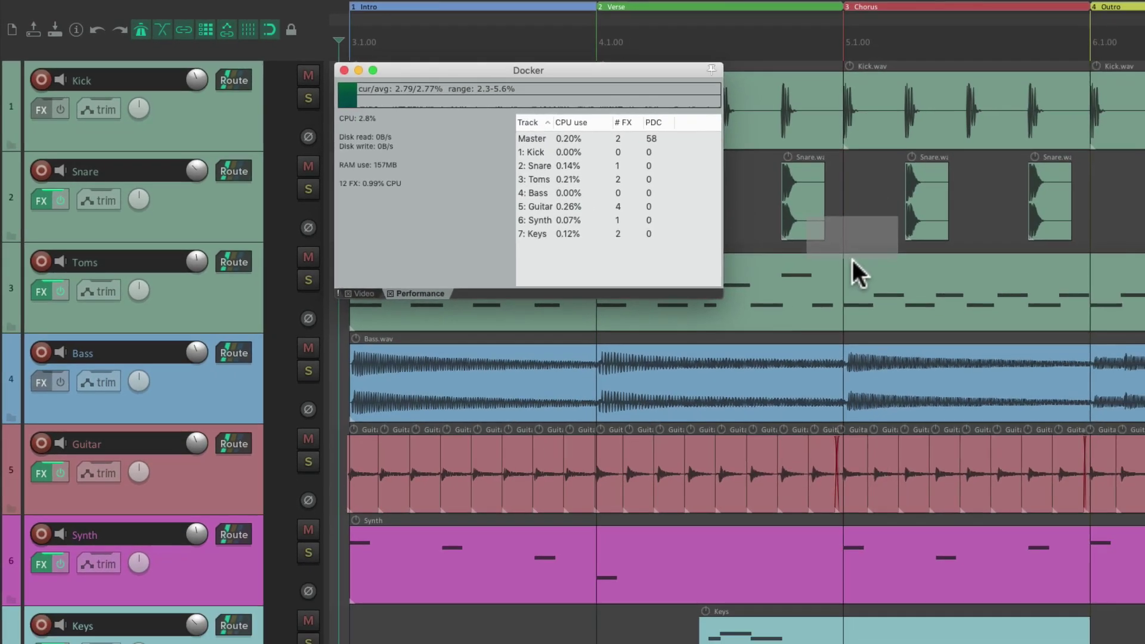
pyautogui.moveTo(852, 260); pyautogui.dragTo(434, 73)
pyautogui.click(346, 70)
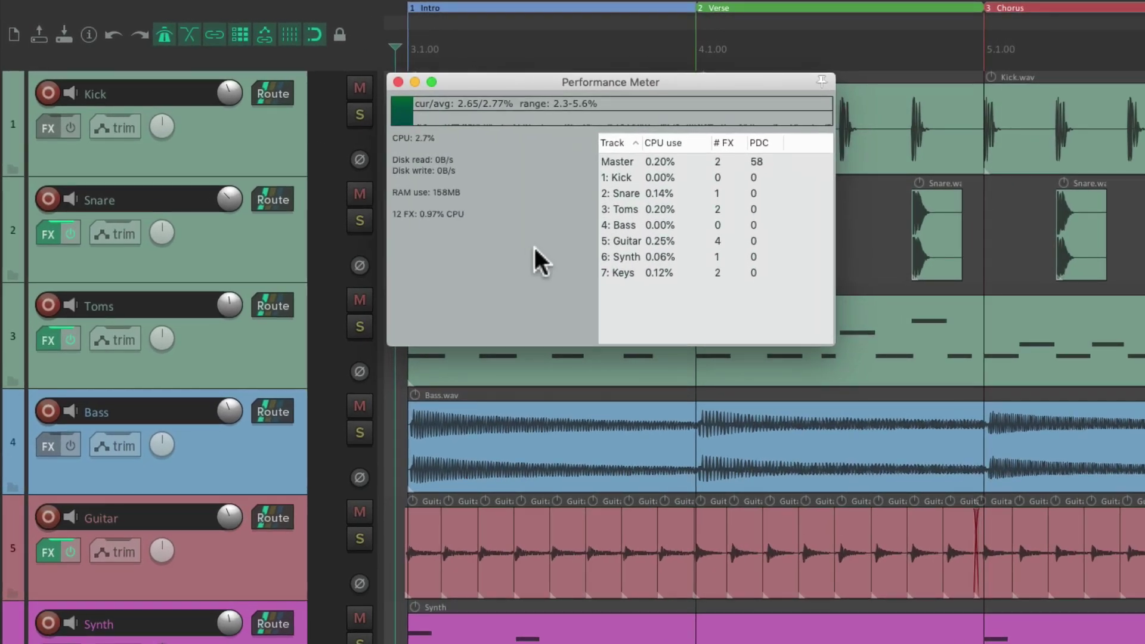
pyautogui.press('super+alt+p')
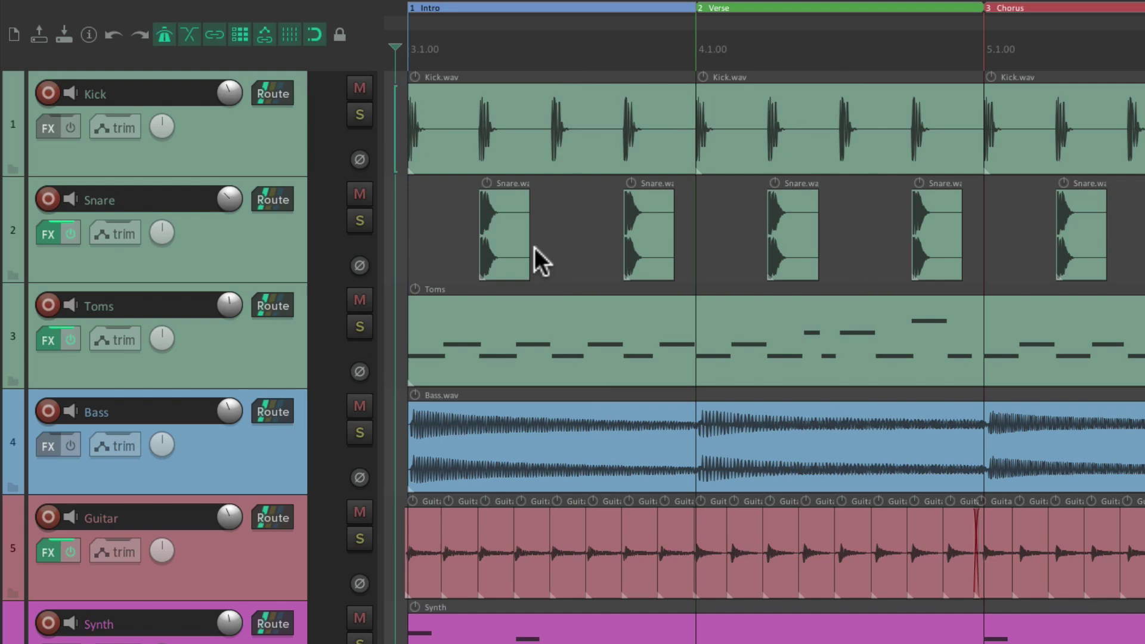
# Open the Navigator with Option+Command+V and drag inside it to shift the arrange view upward
pyautogui.press('super+alt+p')
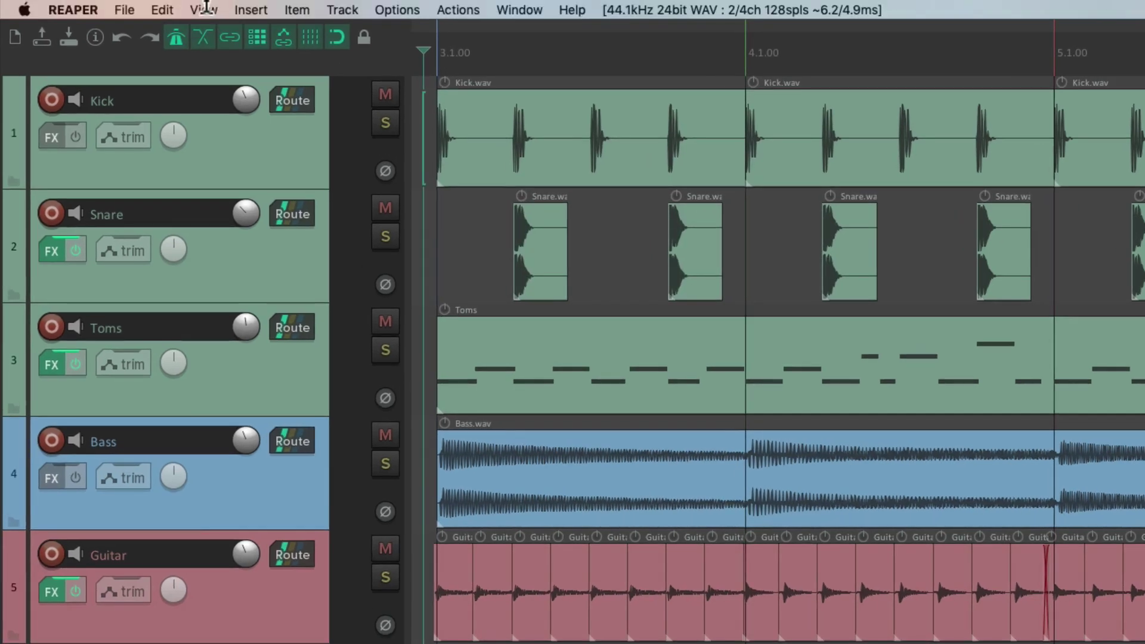
pyautogui.click(202, 11)
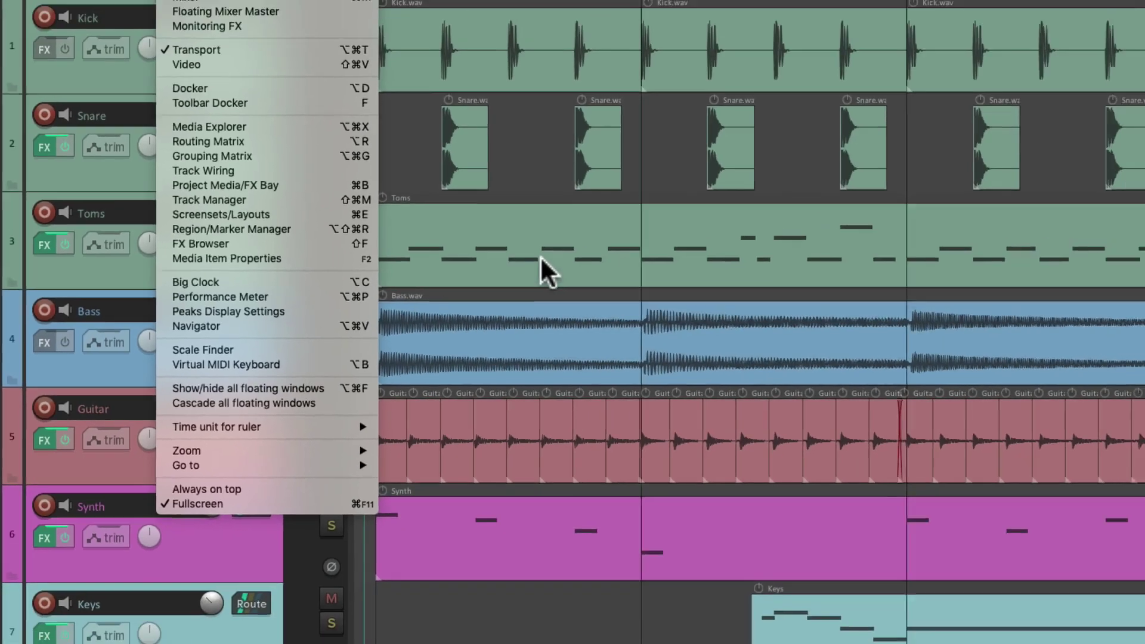
pyautogui.press('Escape')
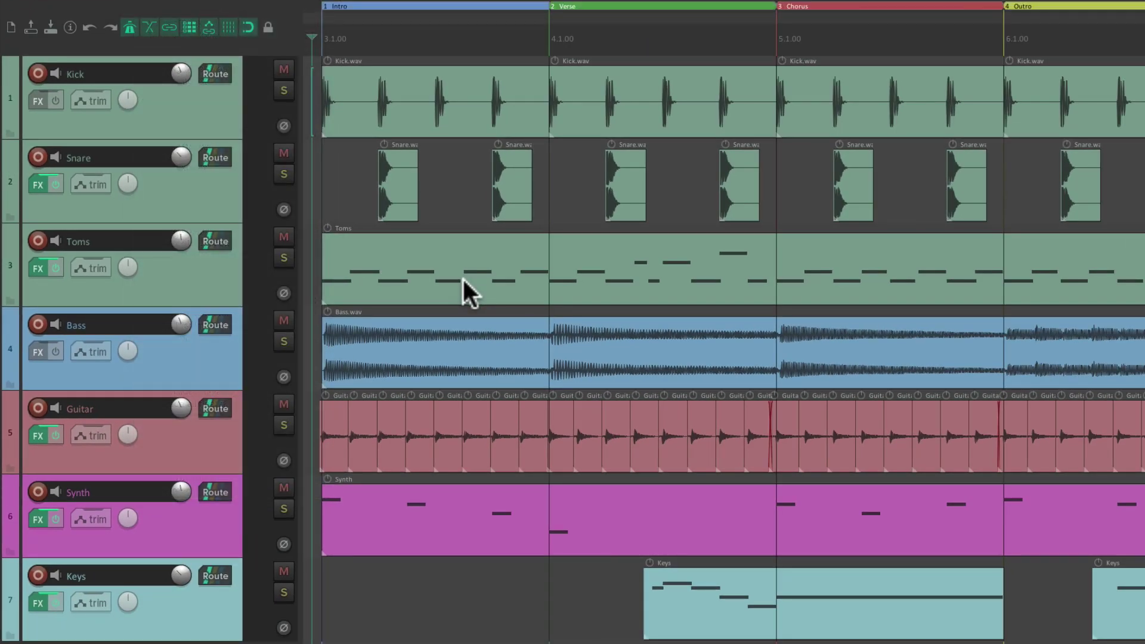
pyautogui.press('alt+super+v')
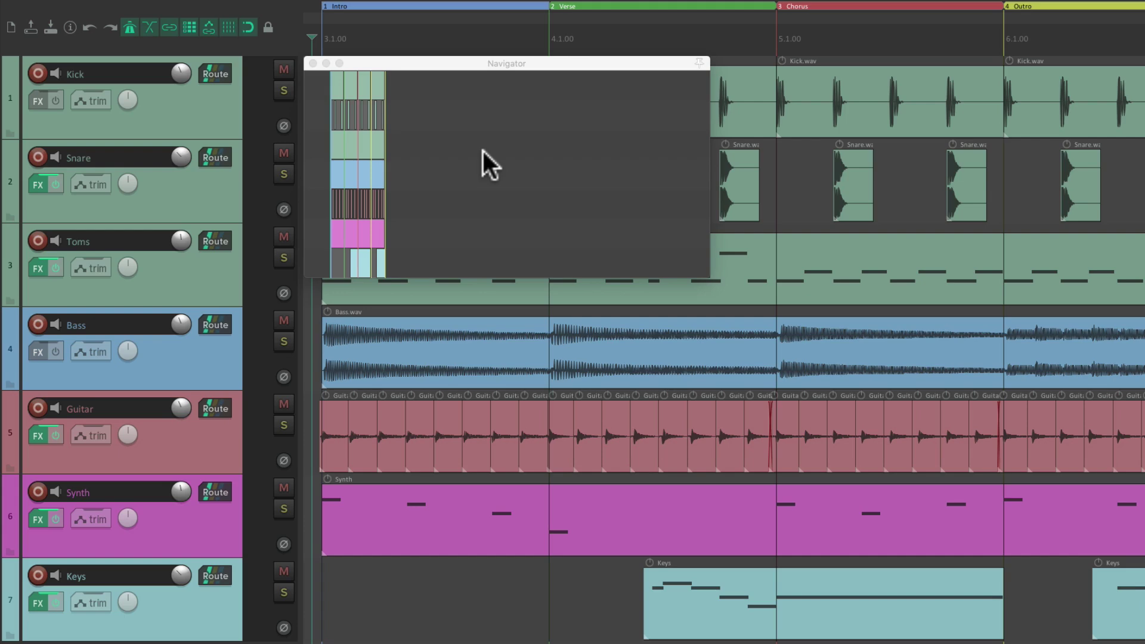
pyautogui.moveTo(359, 148); pyautogui.dragTo(360, 80)
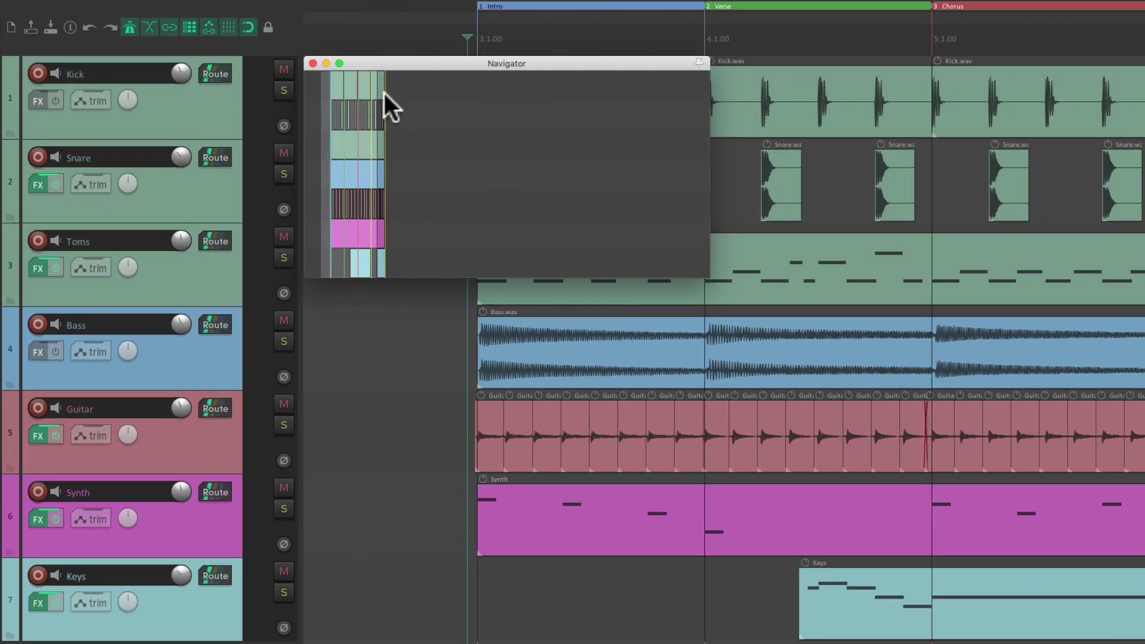
# Close the Navigator, show the Virtual MIDI Keyboard from View, then toggle it off and on with Option+B
pyautogui.press('super+alt+v')
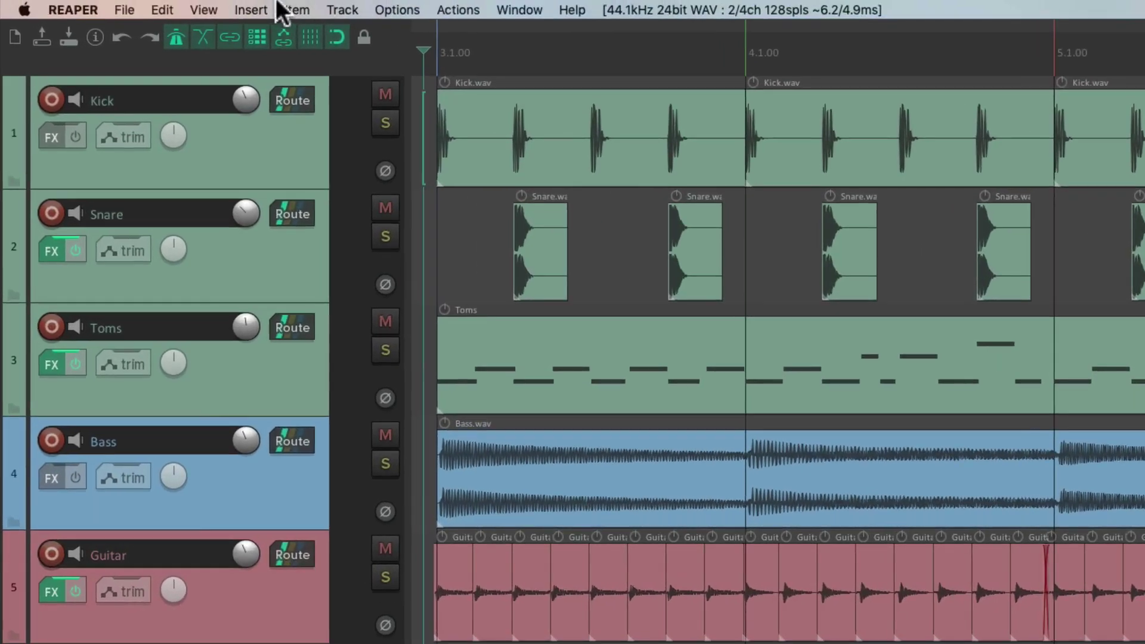
pyautogui.click(280, 9)
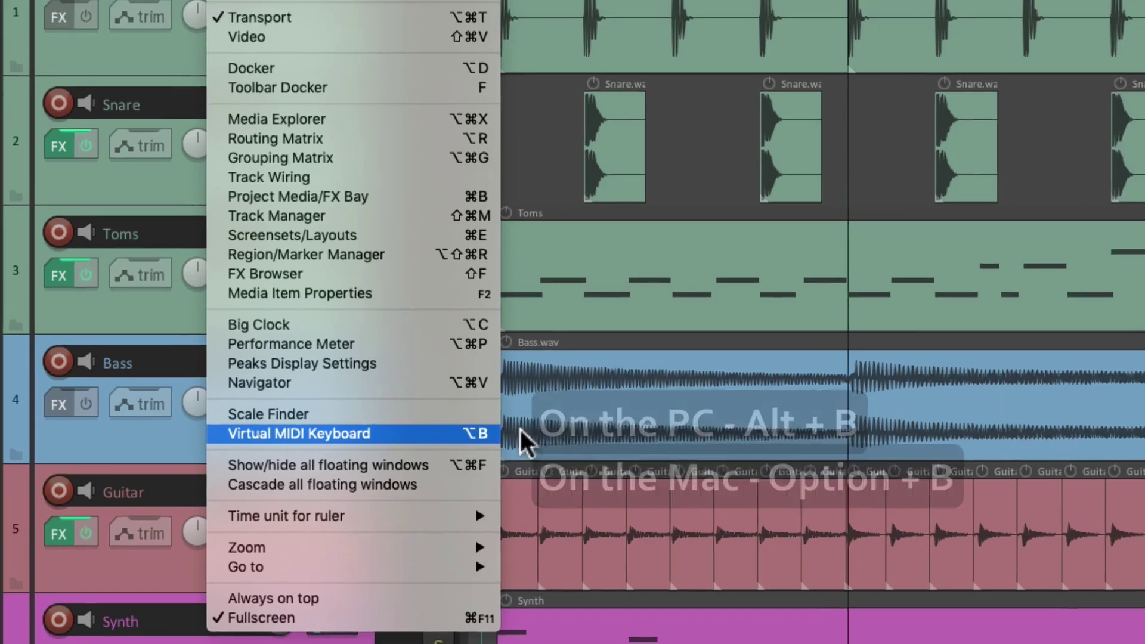
pyautogui.click(477, 433)
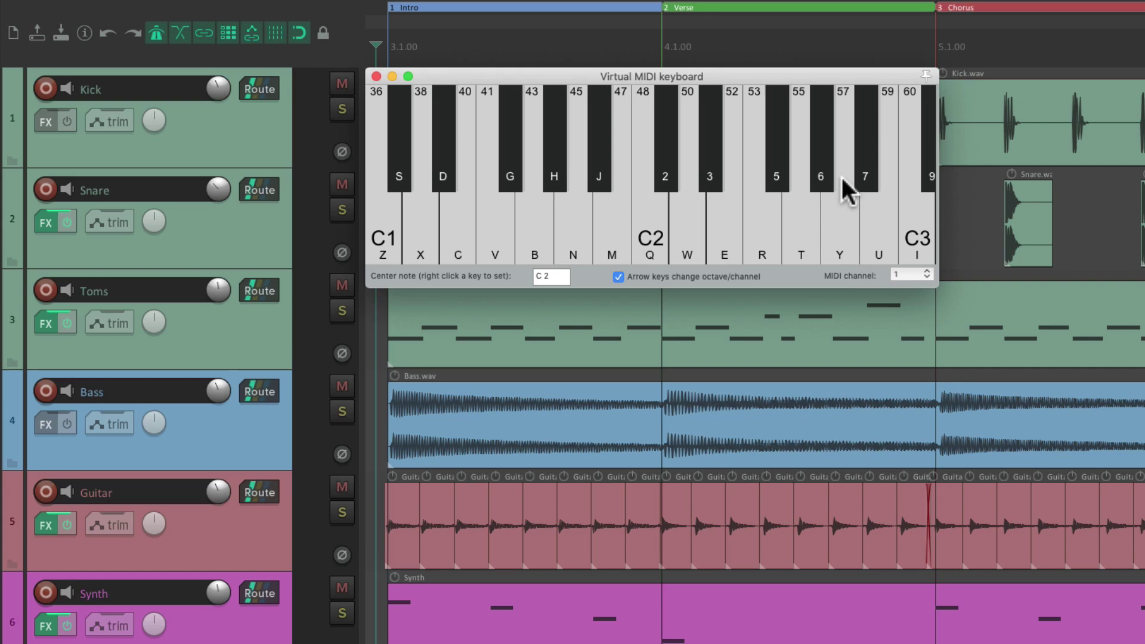
pyautogui.hotkey('alt', 'b')
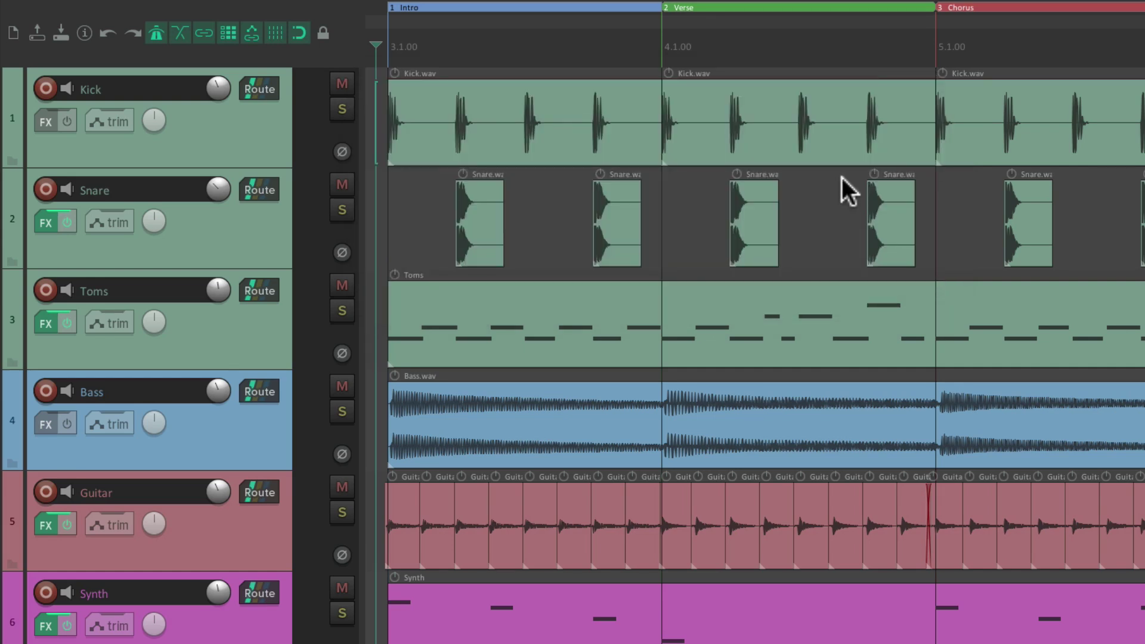
pyautogui.hotkey('alt', 'b')
pyautogui.hotkey('alt', 'b')
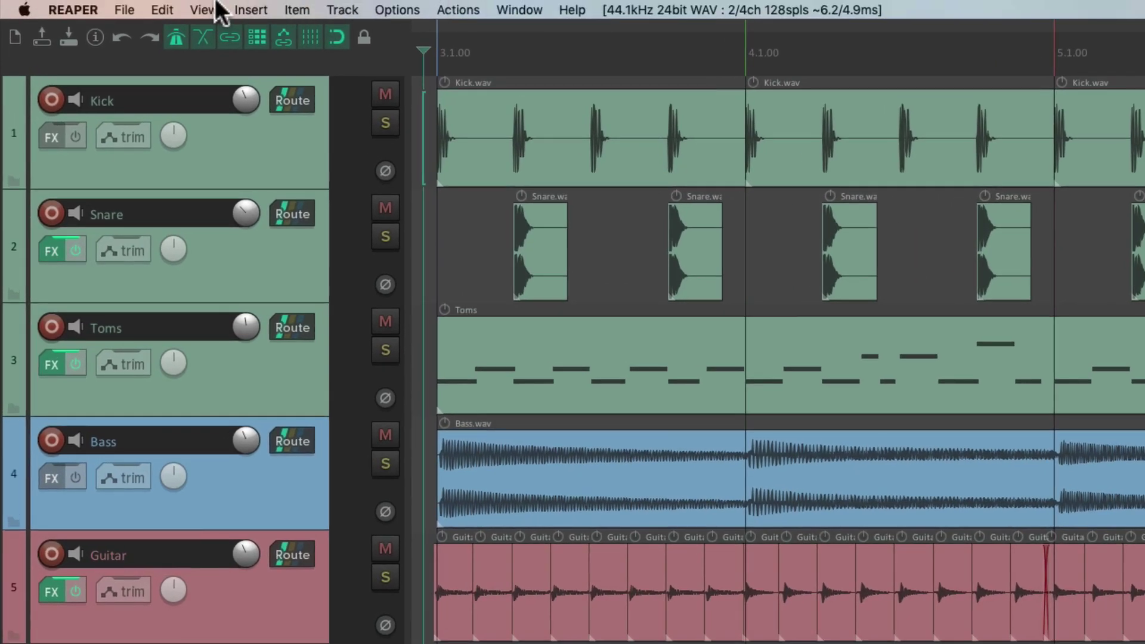
# Show the Video, Big Clock and Performance Meter windows using their keyboard shortcuts
pyautogui.click(224, 9)
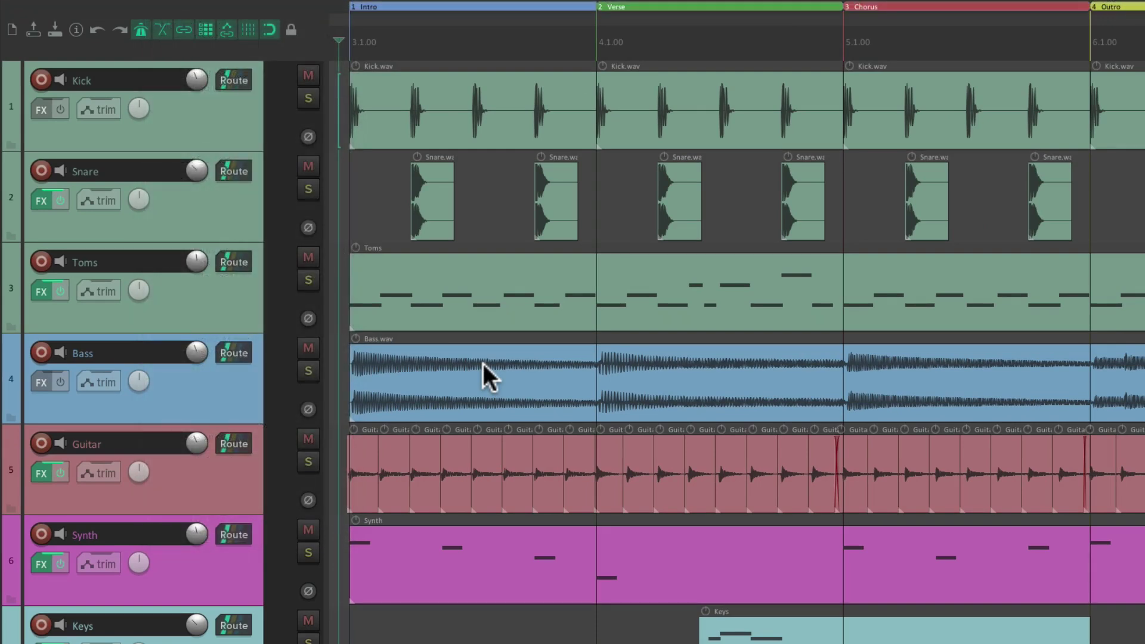
pyautogui.press('super+shift+v')
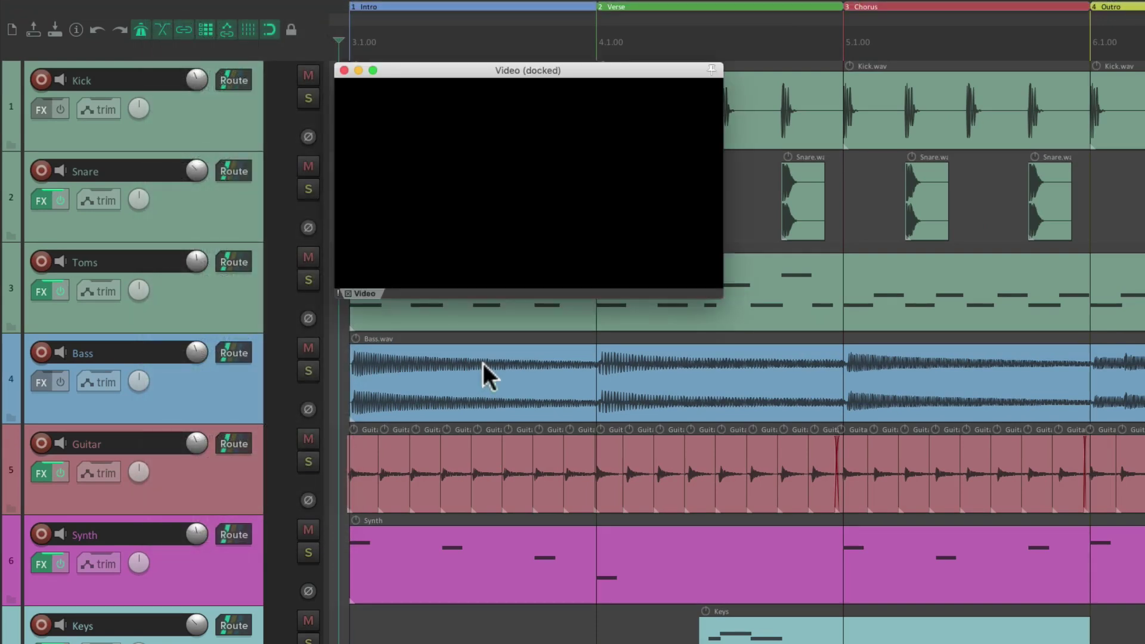
pyautogui.press('super+alt+b')
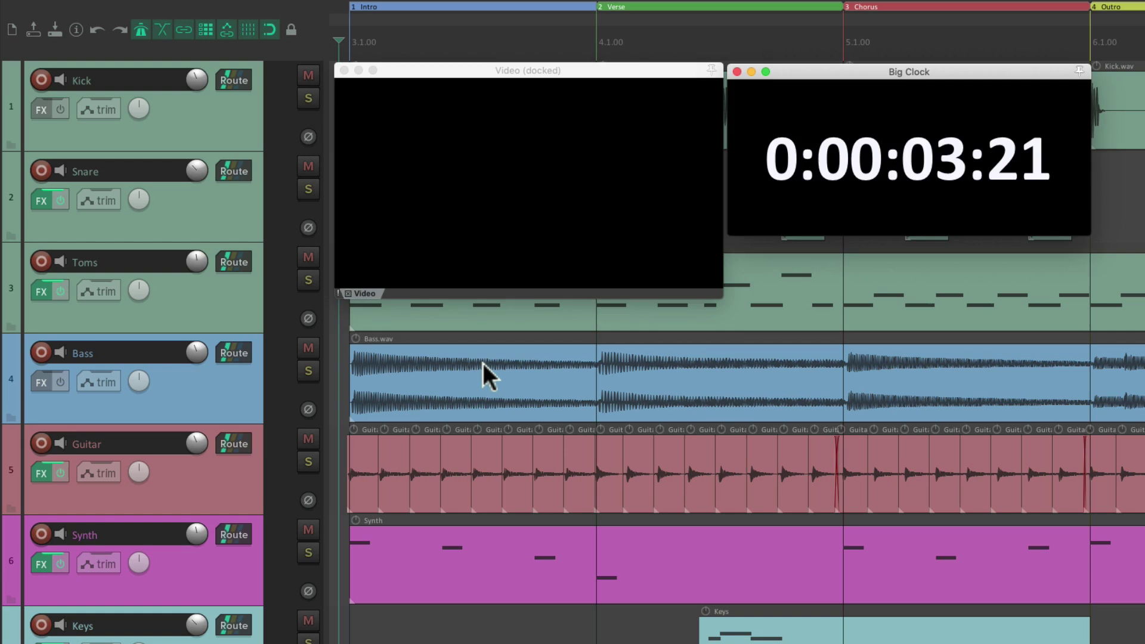
pyautogui.press('super+alt+p')
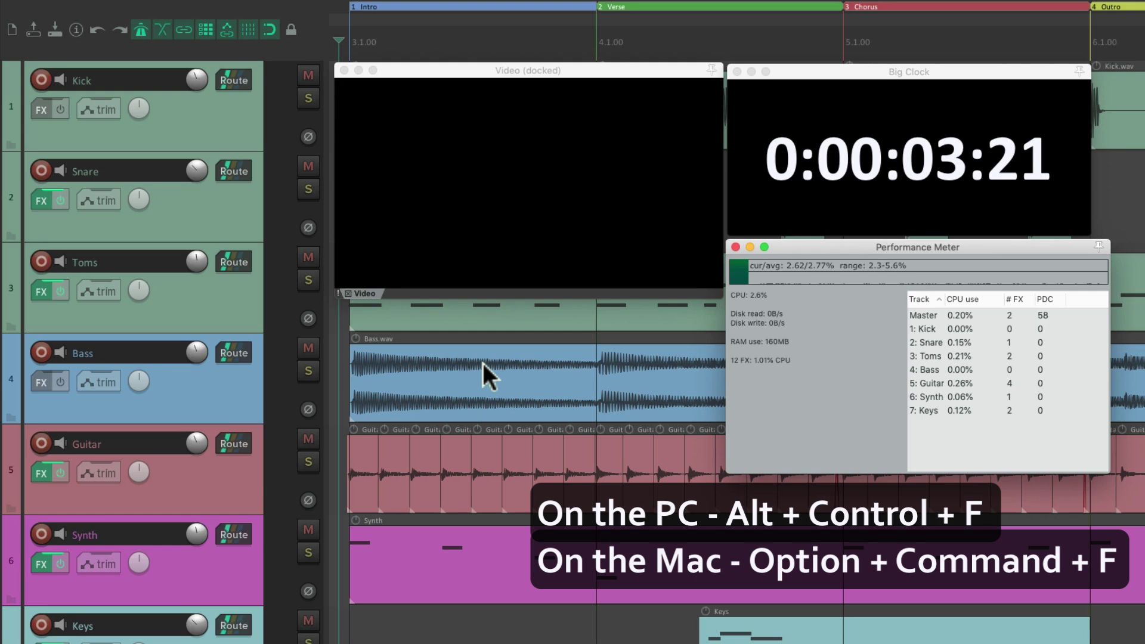
# Toggle all floating windows hidden, shown, then hidden again with Option+Command+F
pyautogui.press('alt+super+f')
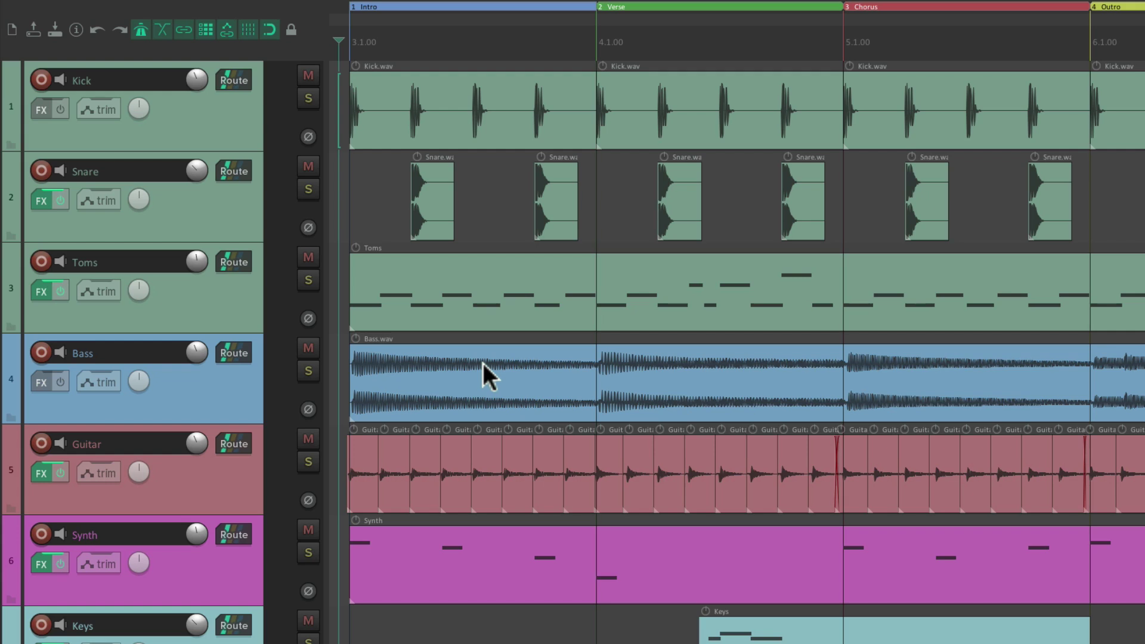
pyautogui.press('alt+super+f')
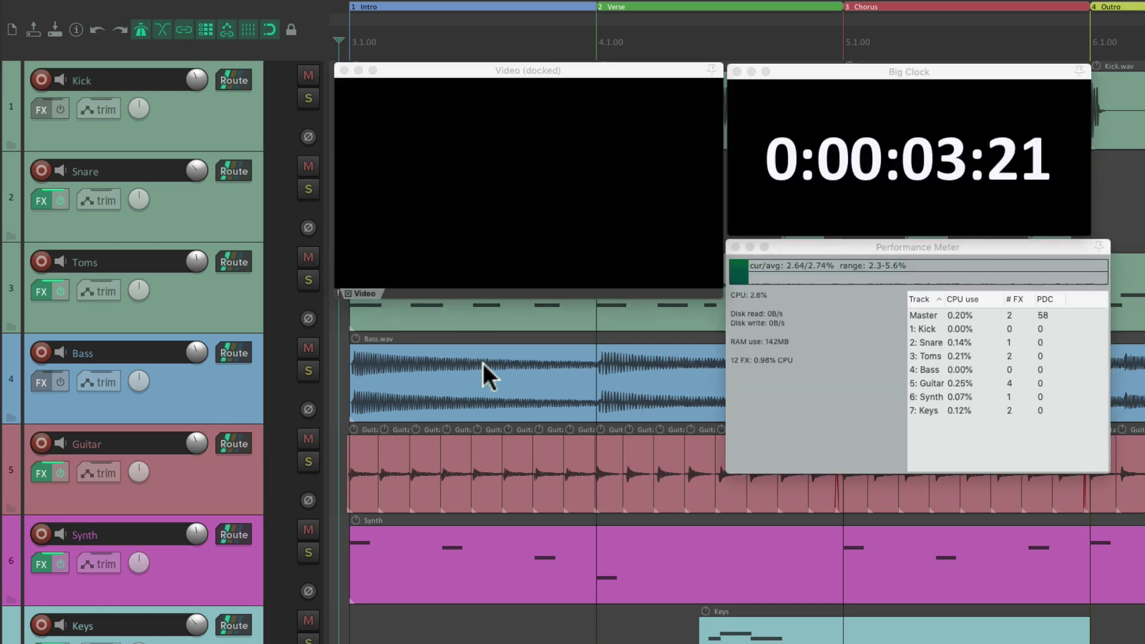
pyautogui.press('alt+super+f')
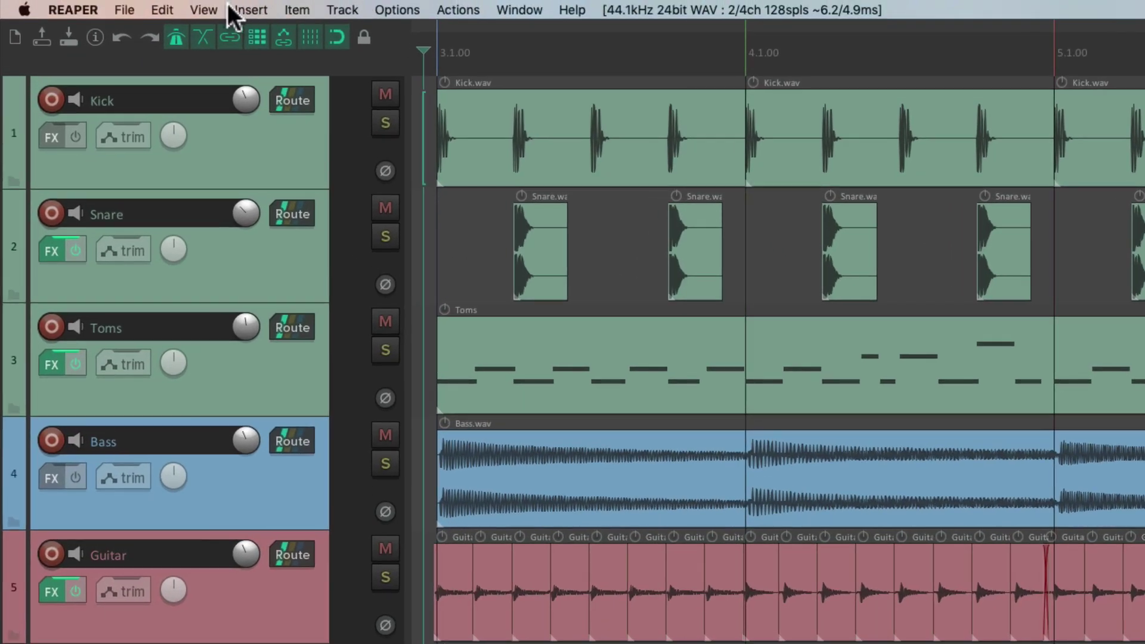
# Open the View menu and move across to the Insert menu
pyautogui.click(197, 10)
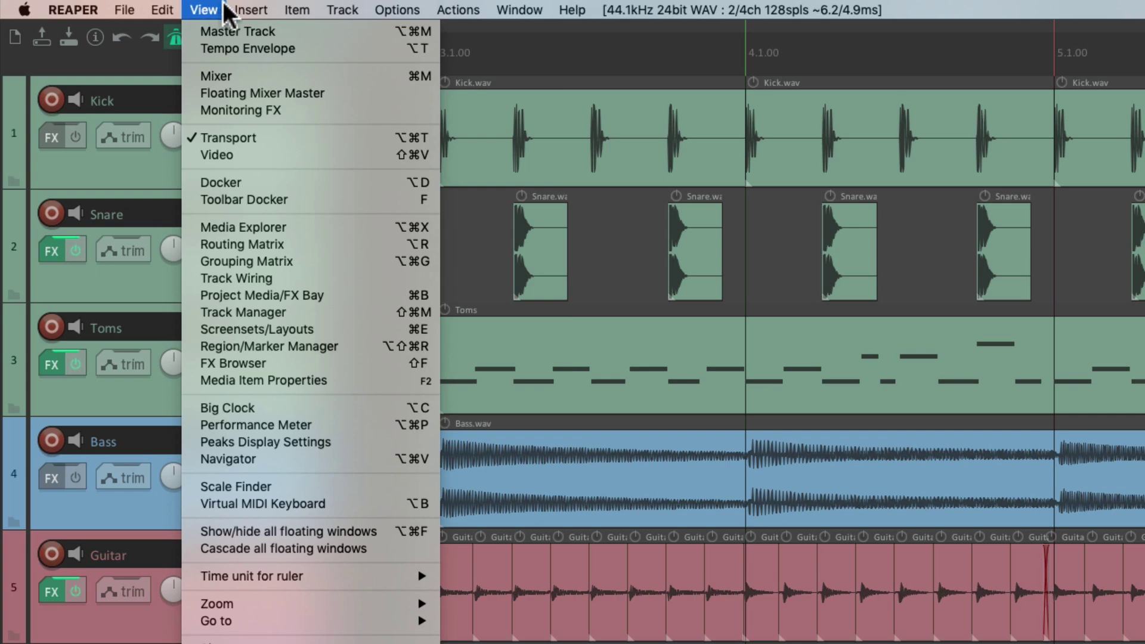
pyautogui.moveTo(251, 9)
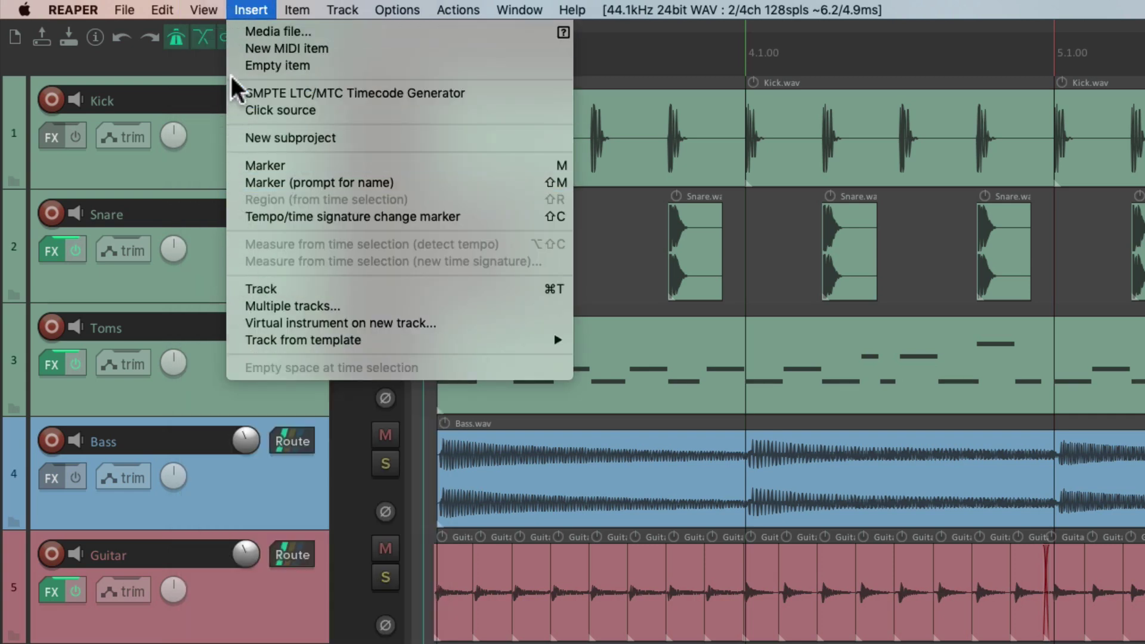